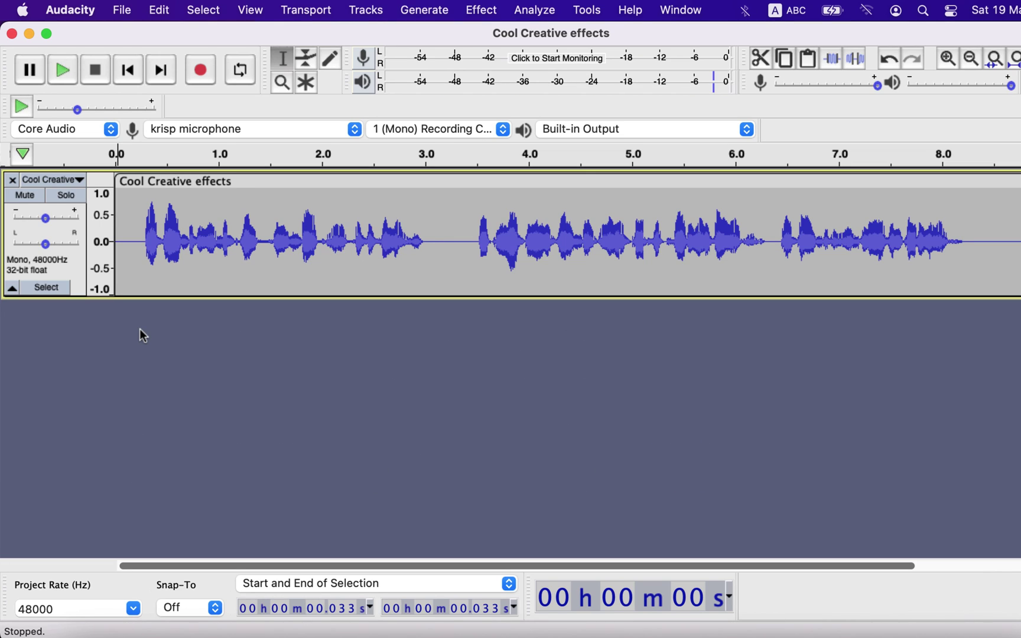
Duplicate the whole voice clip onto a second track below the original.
double_click(247, 237)
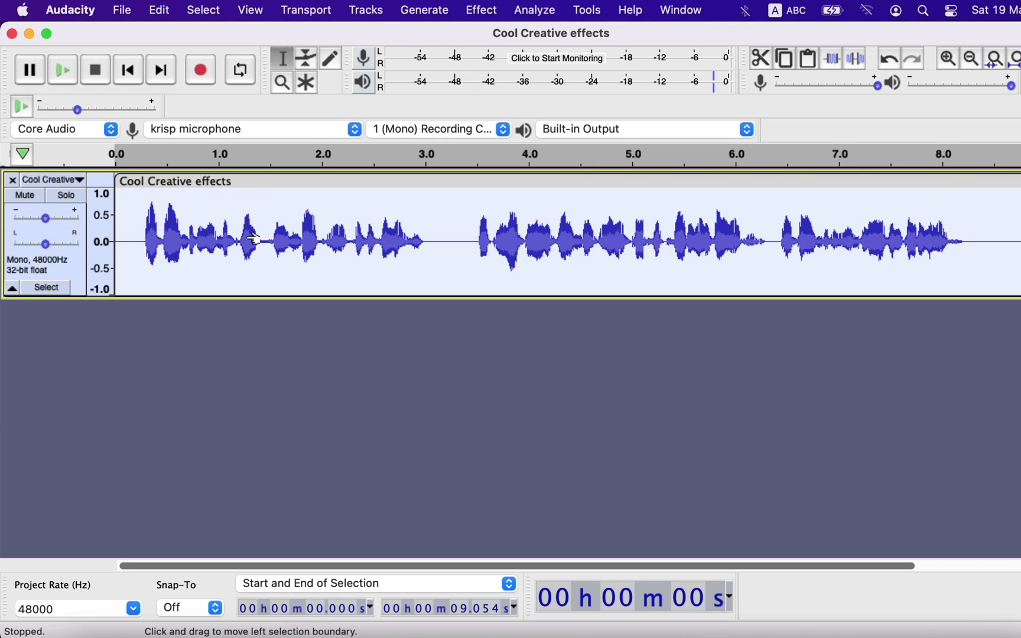
key(super+d)
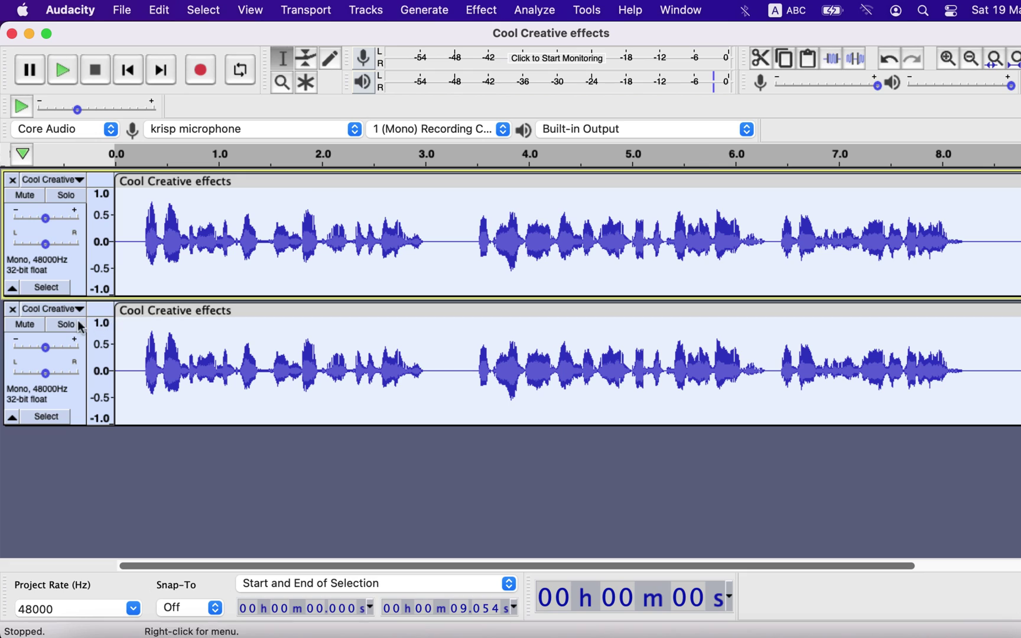
Remove the duplicate track and play the original clip from near its start.
click(12, 309)
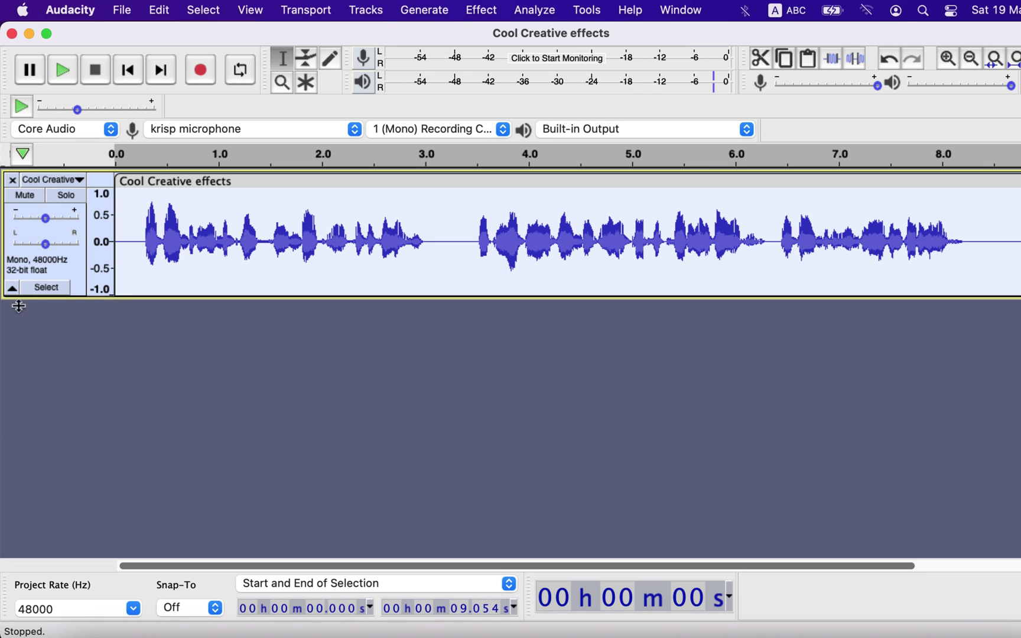
click(128, 234)
key(space)
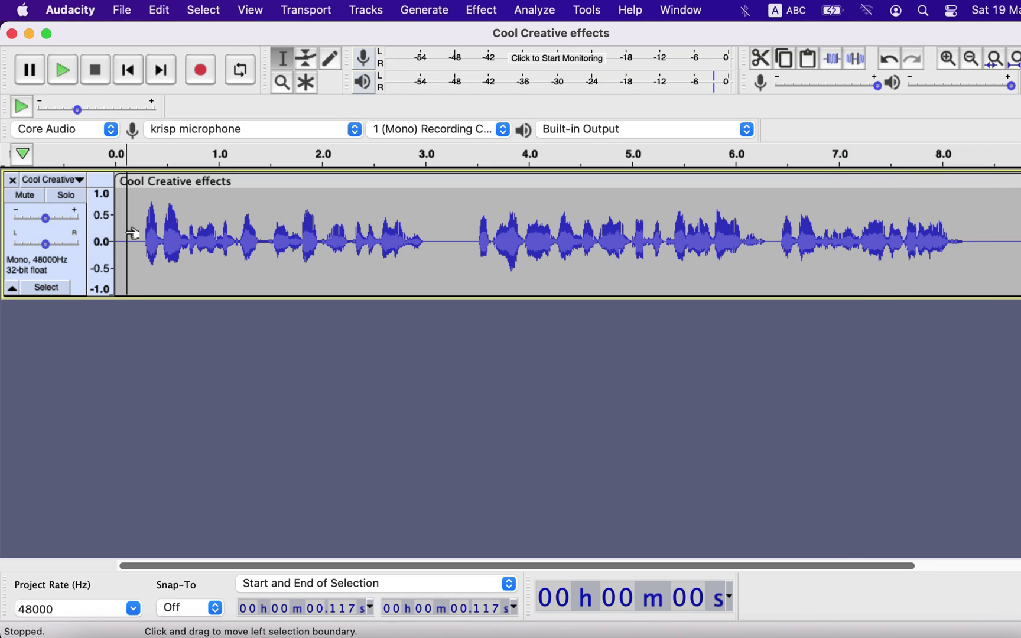
Re-duplicate all the audio, play both tracks together to compare, then remove the copy again.
key(super+a)
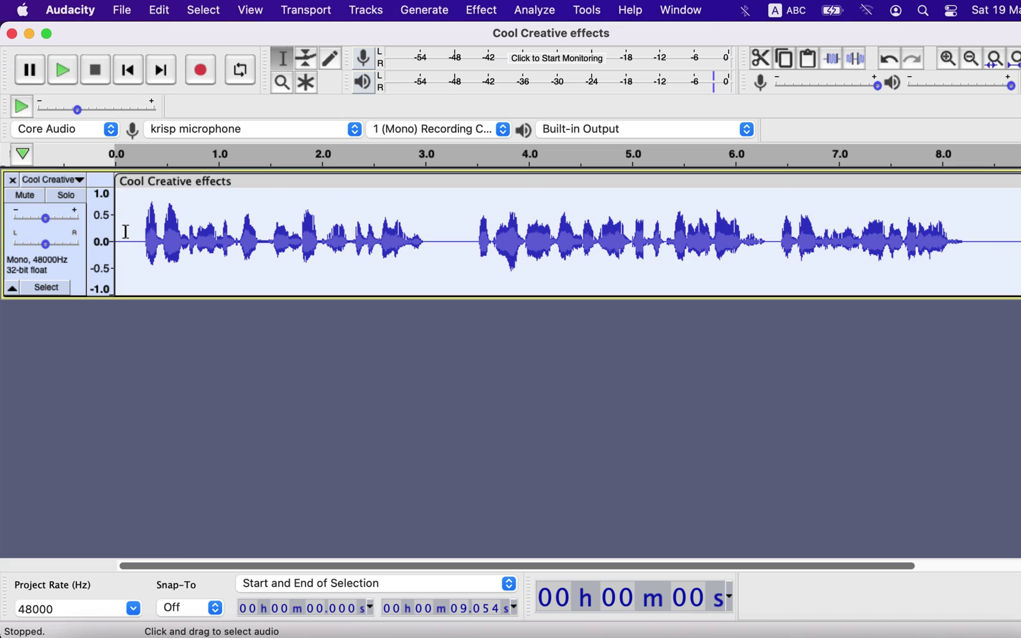
key(super+d)
click(125, 231)
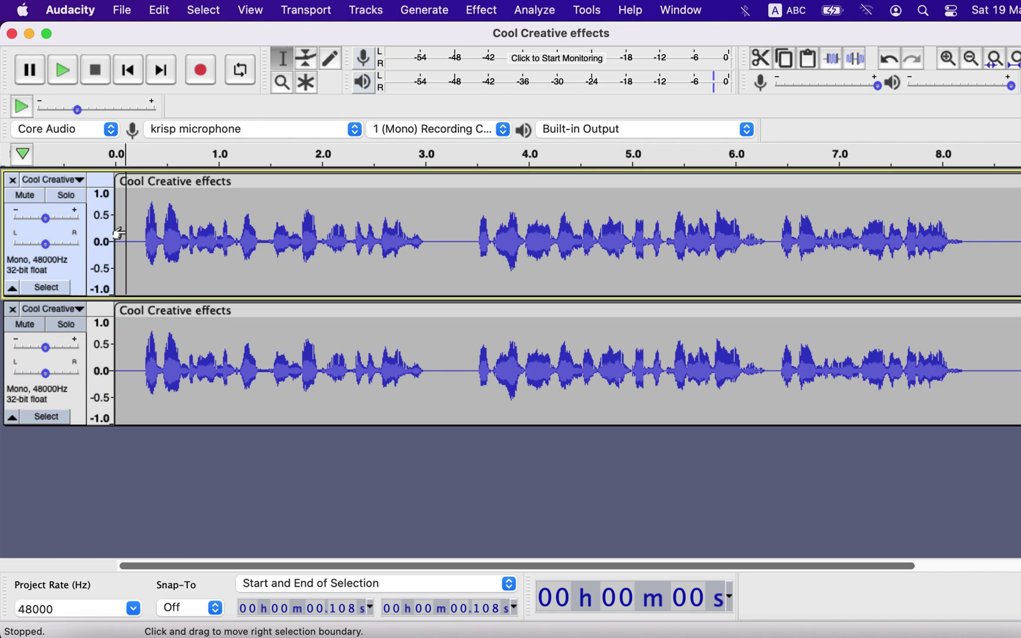
key(space)
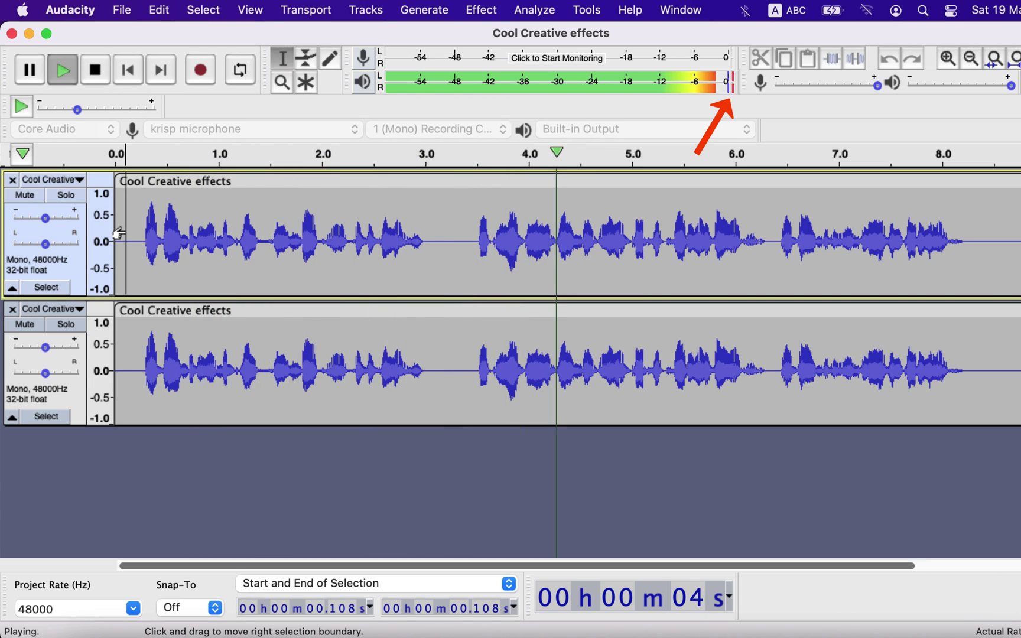
key(space)
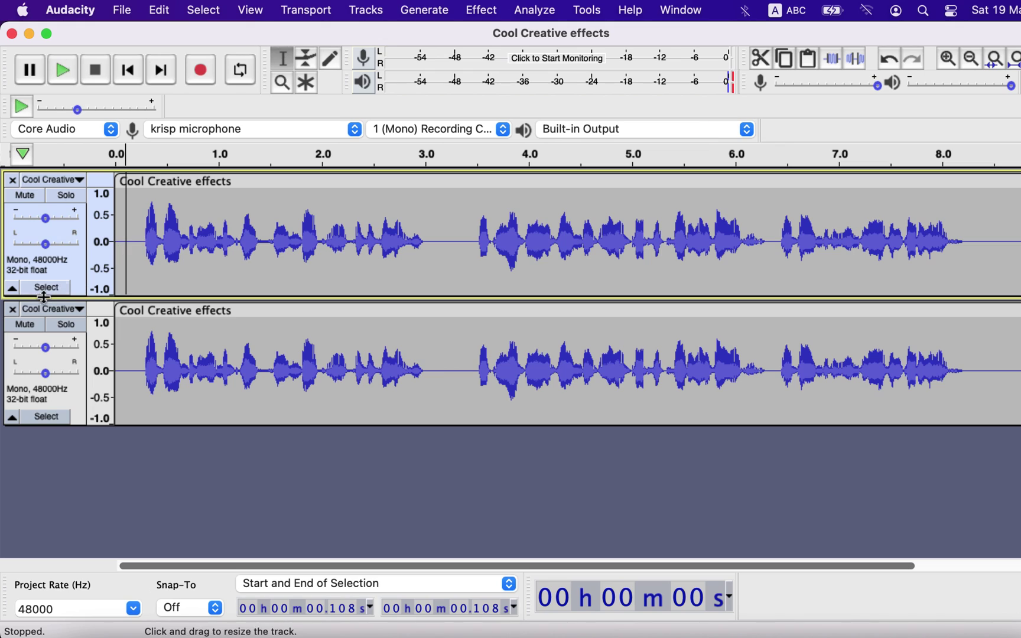
click(12, 309)
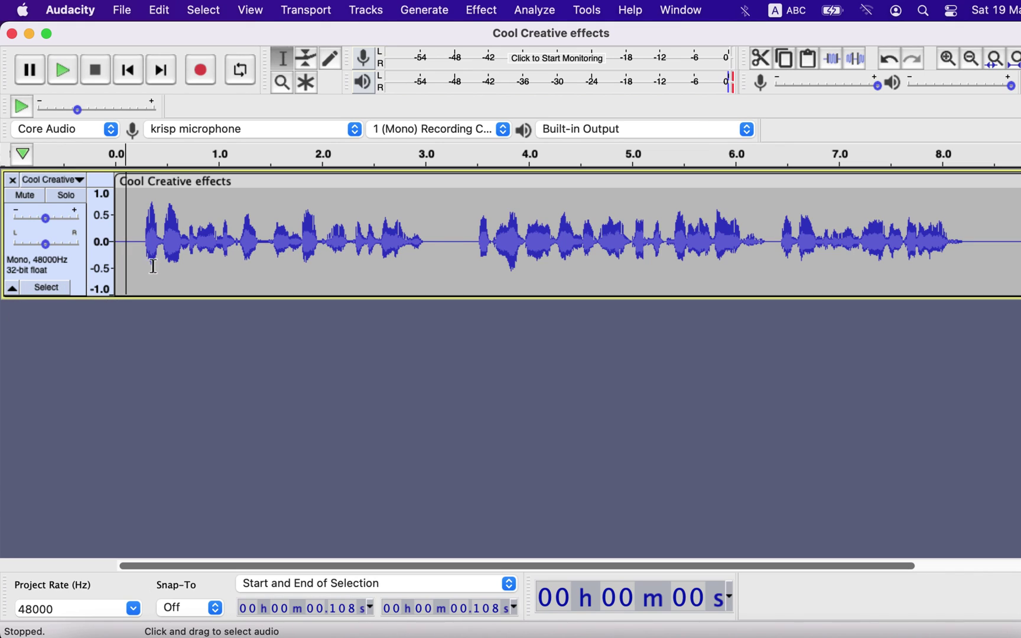
Normalize the whole voice clip, changing the peak amplitude from -4.0 to -7.0 dB.
double_click(204, 251)
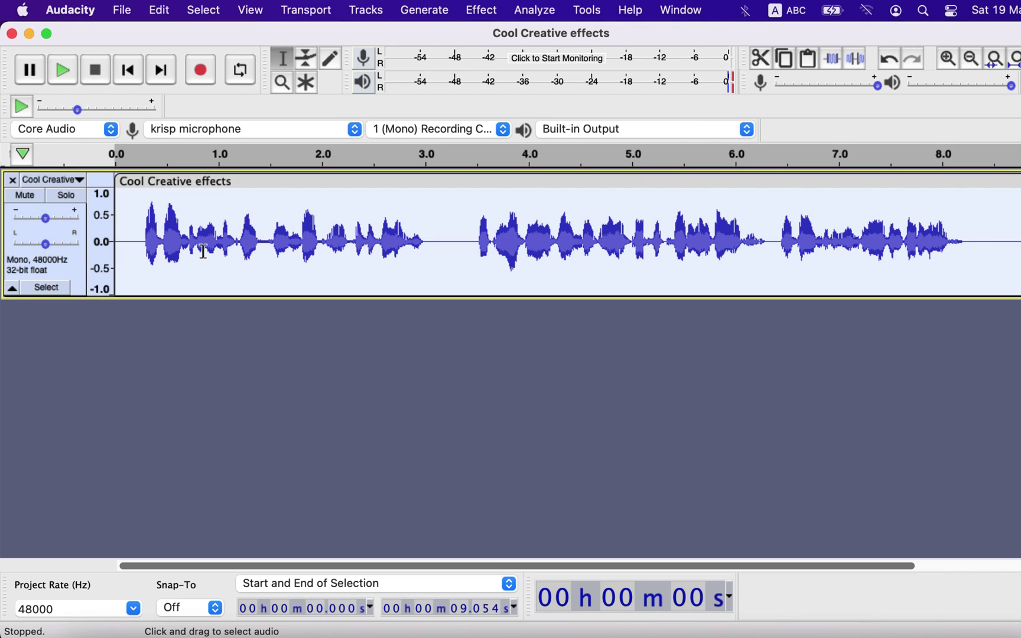
click(478, 13)
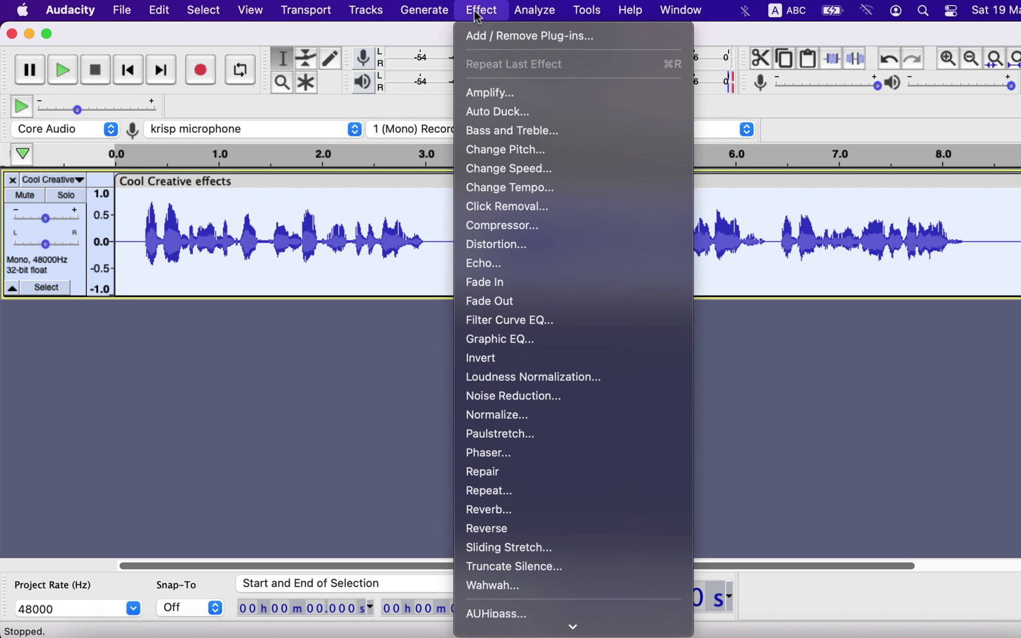
click(485, 416)
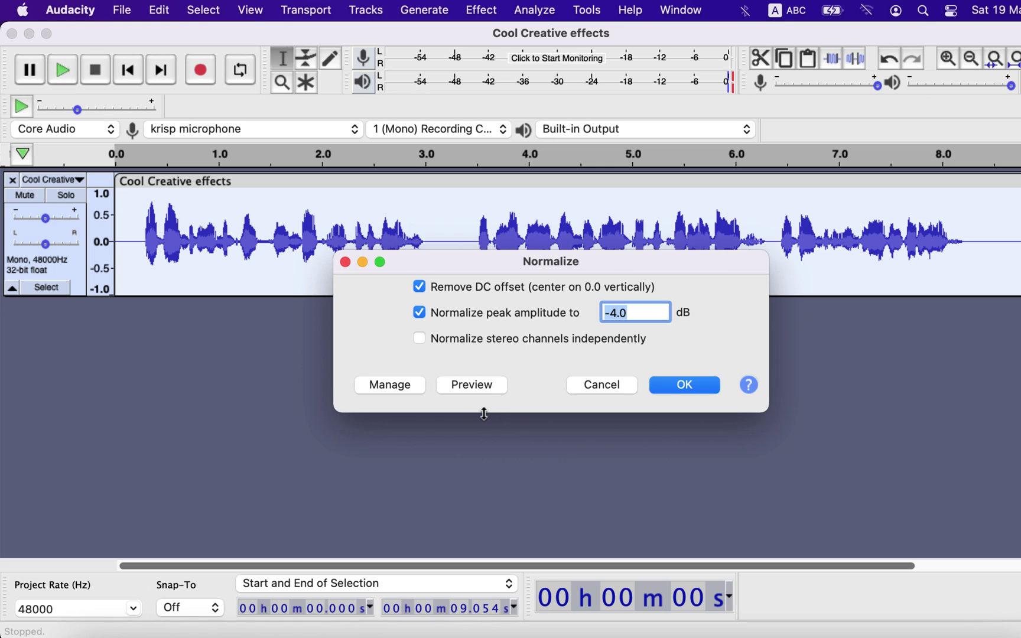
click(618, 313)
key(Left)
key(BackSpace)
text(7)
click(690, 390)
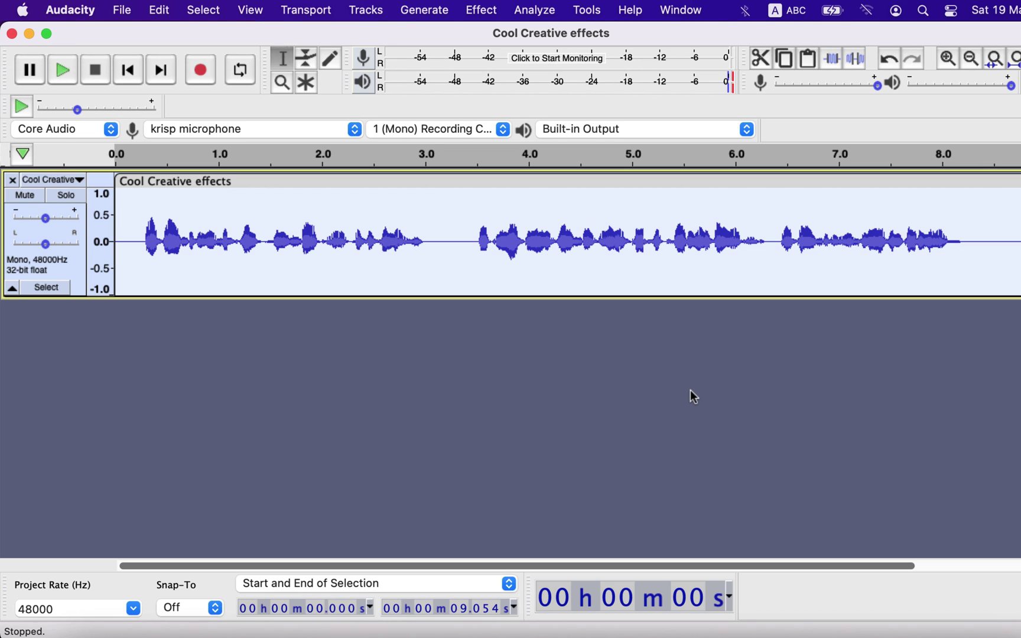
Select about half a second of trailing silence at the clip's end.
double_click(545, 250)
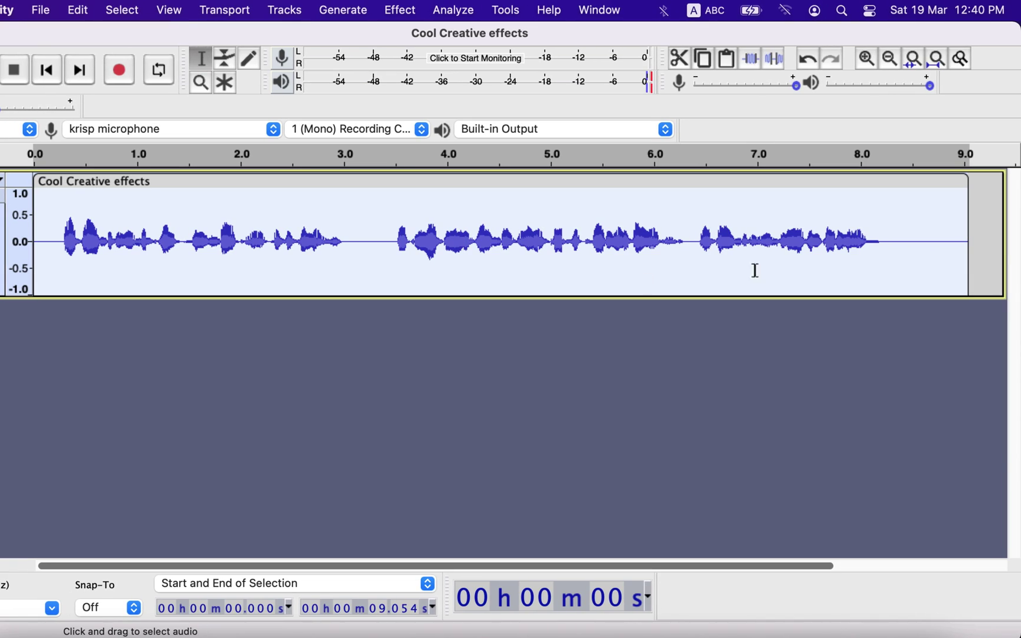
drag(901, 234, 998, 245)
click(943, 257)
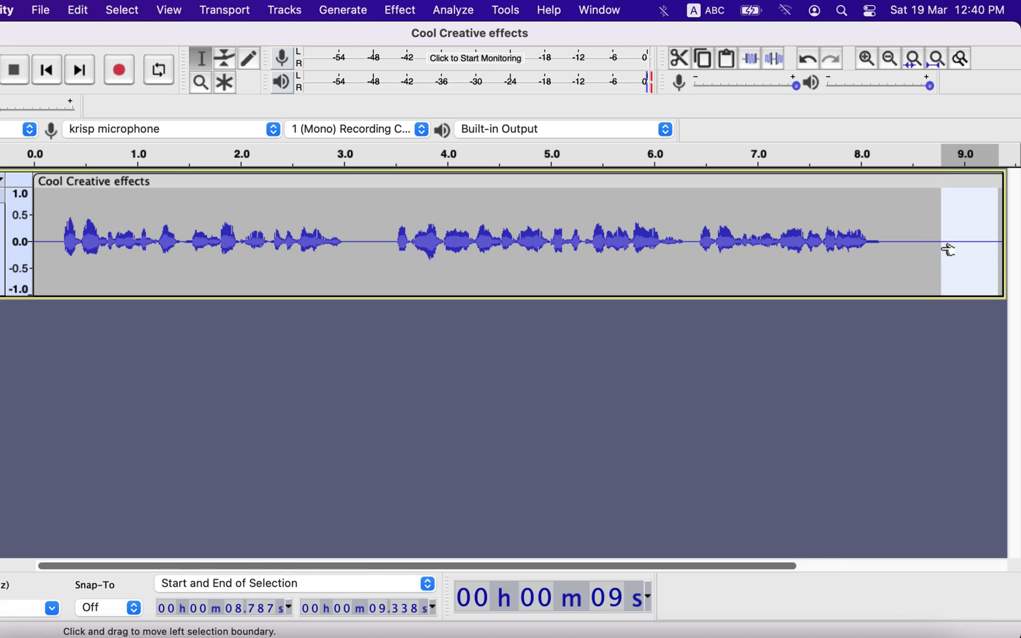
click(913, 240)
drag(913, 242, 971, 242)
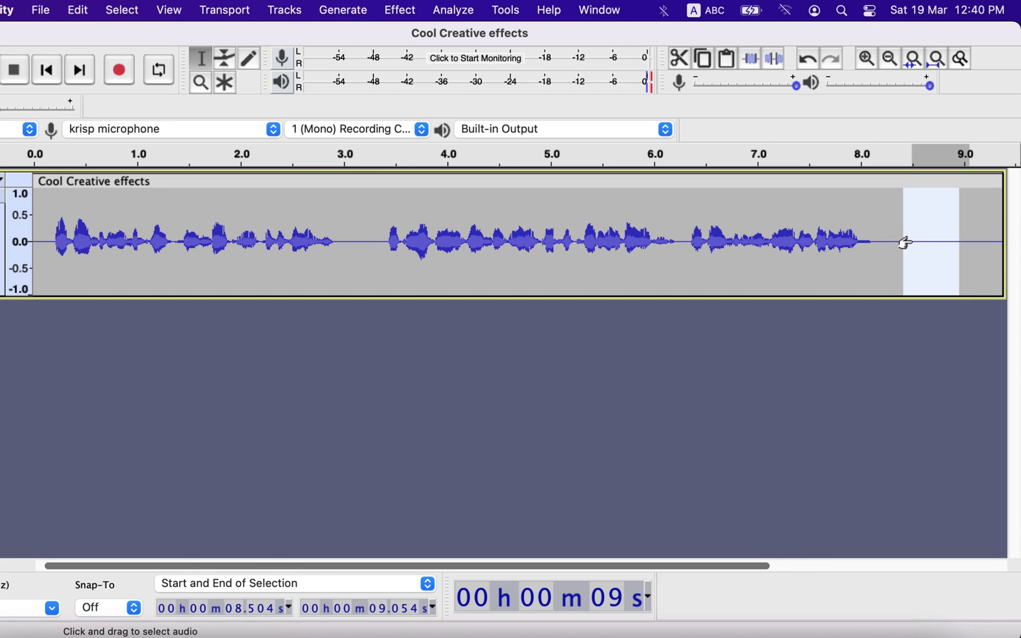
Paste two copies of the silence, at 9.846 s and 9.596 s.
scroll(912, 242, right, 5)
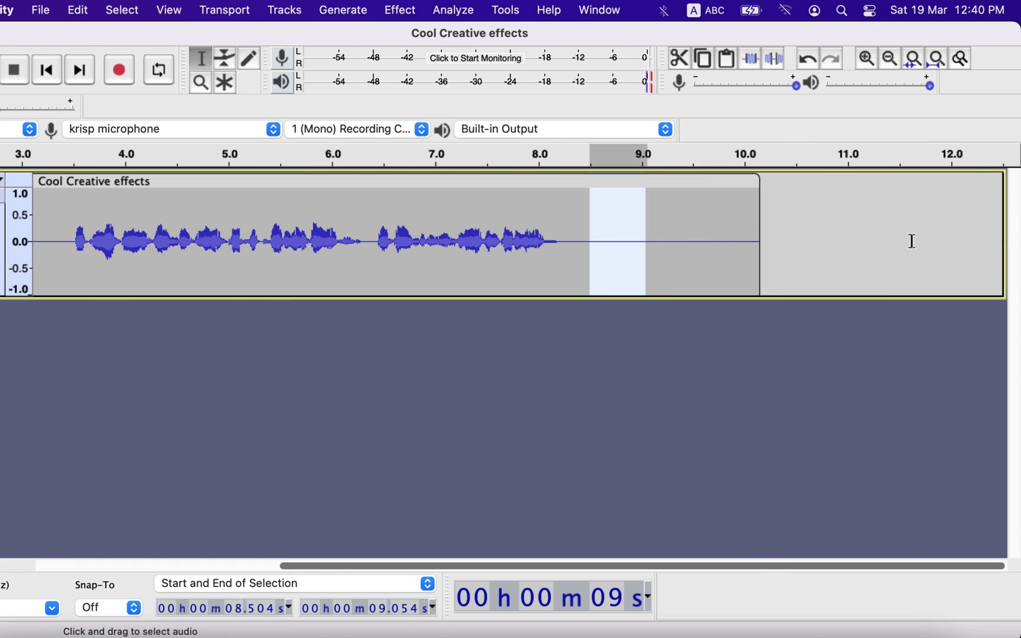
click(729, 244)
key(super+v)
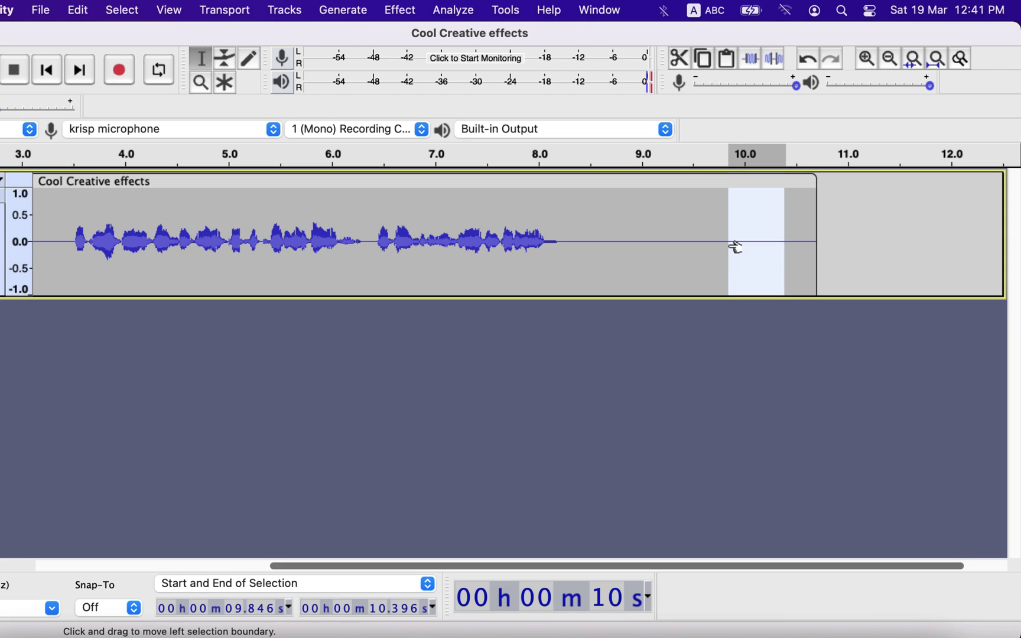
click(703, 247)
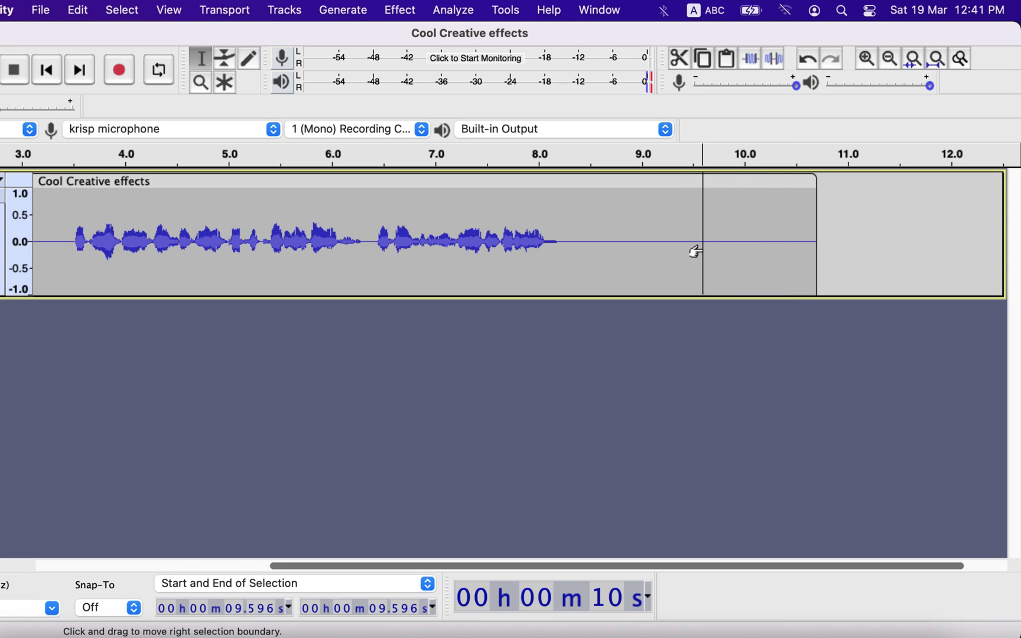
key(super+v)
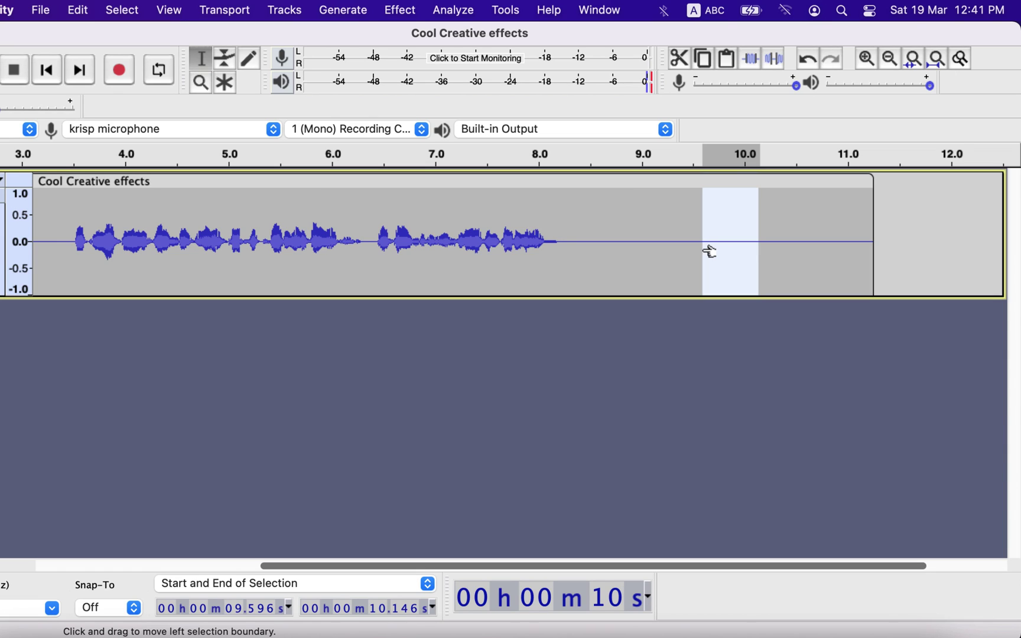
scroll(709, 251, left, 5)
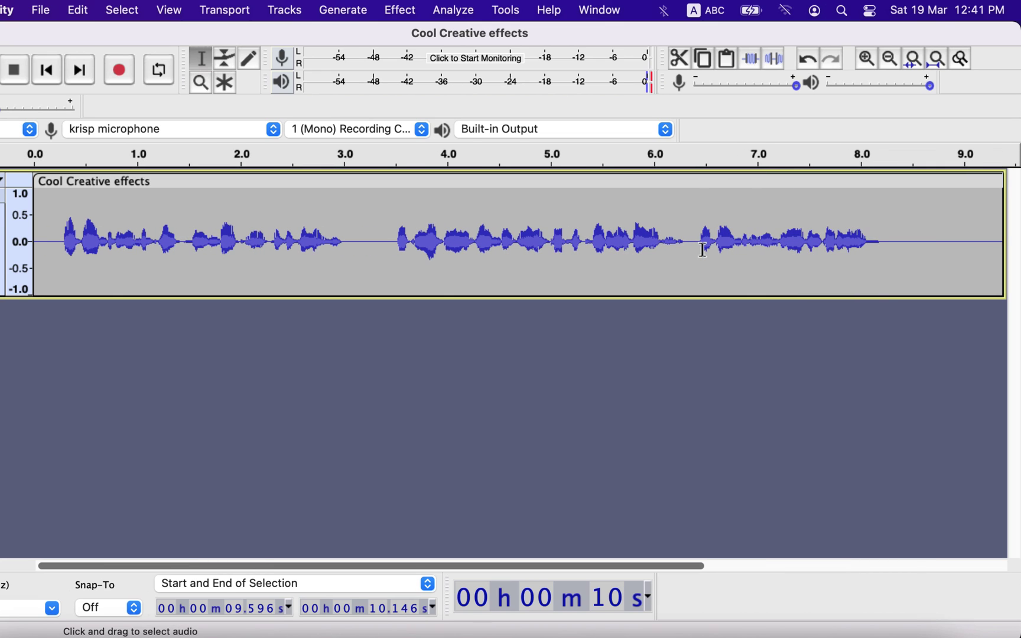
Duplicate the lengthened clip onto a new track and select the copy.
double_click(488, 219)
key(super+d)
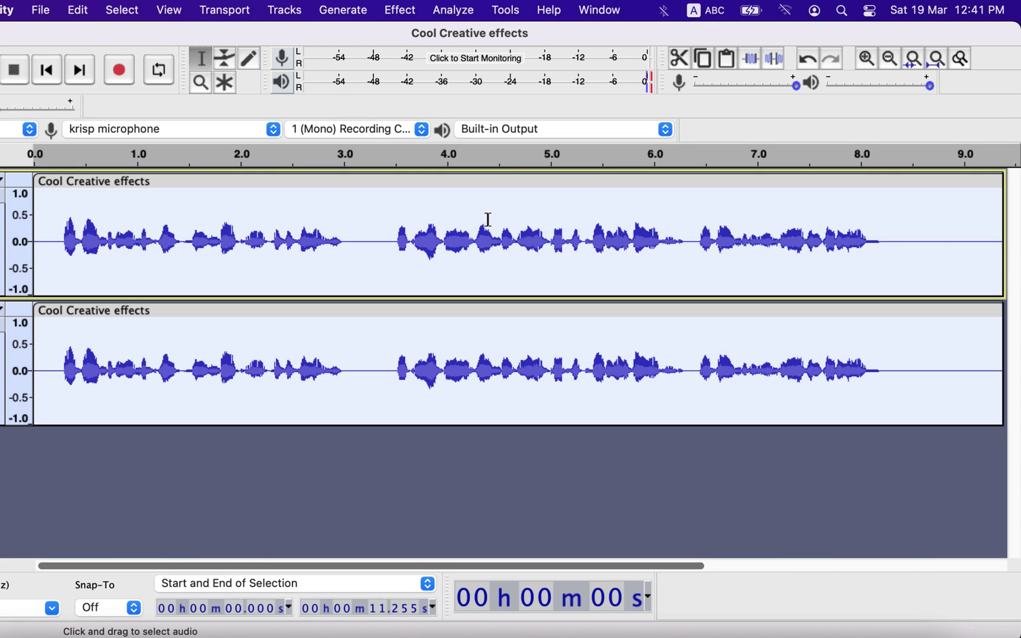
double_click(424, 358)
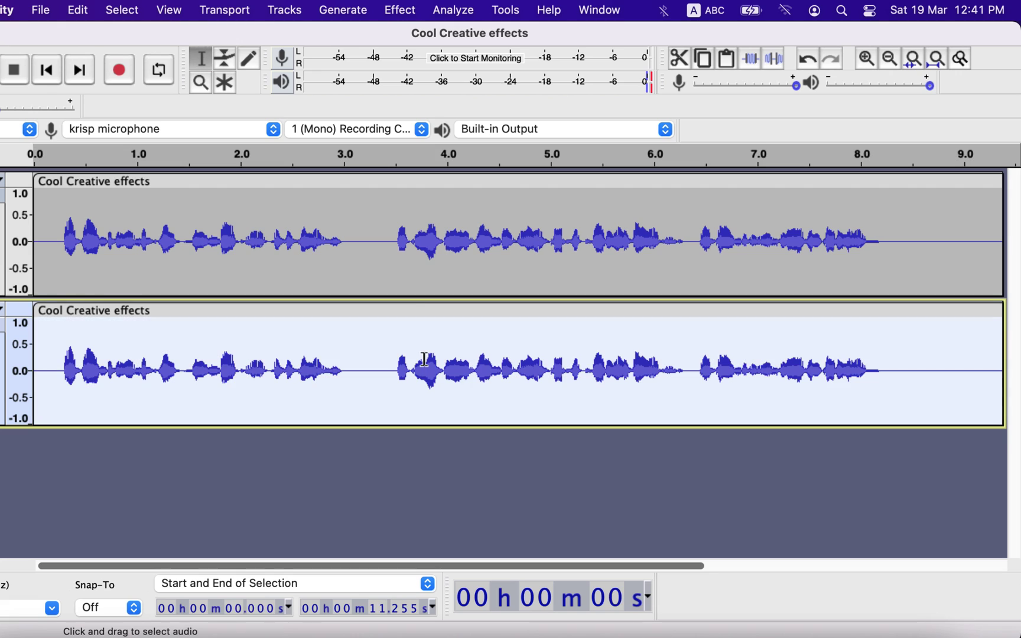
Apply Echo with 0.6 s delay and 0.5 decay to the duplicate track.
click(398, 10)
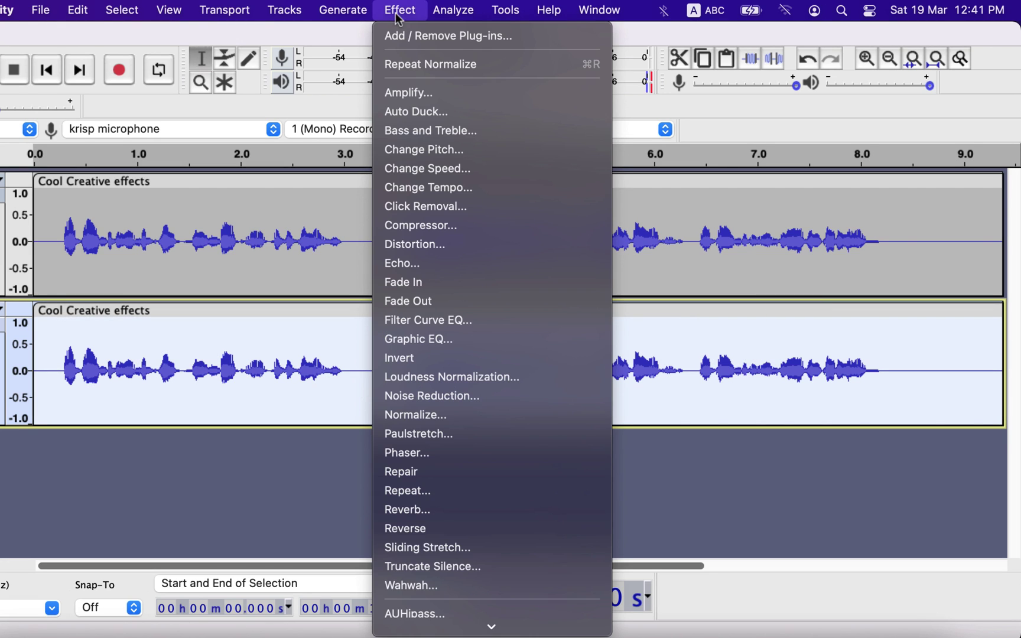
click(396, 269)
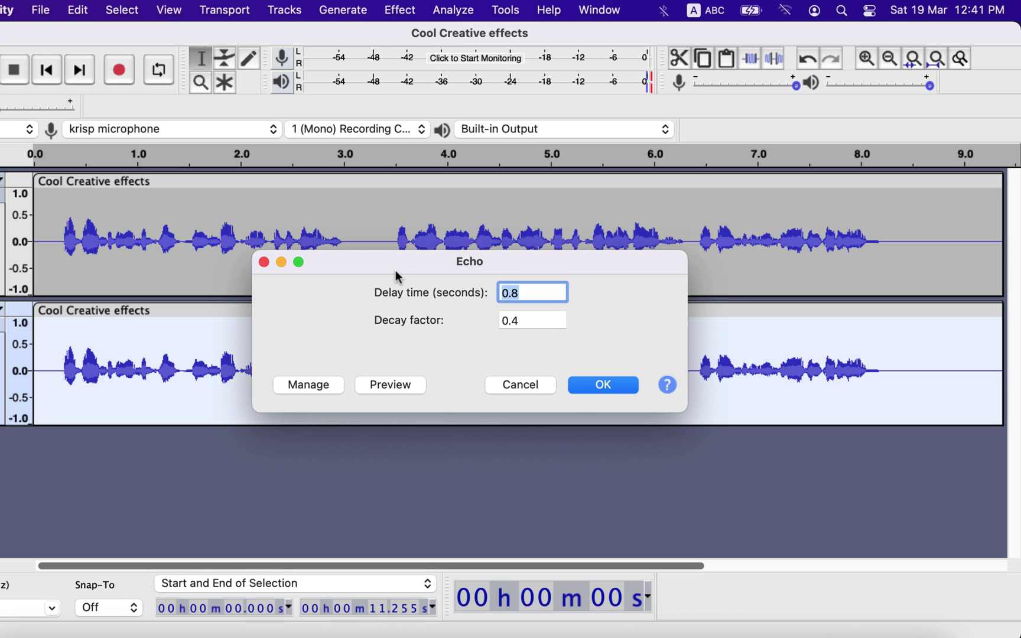
click(528, 290)
click(531, 318)
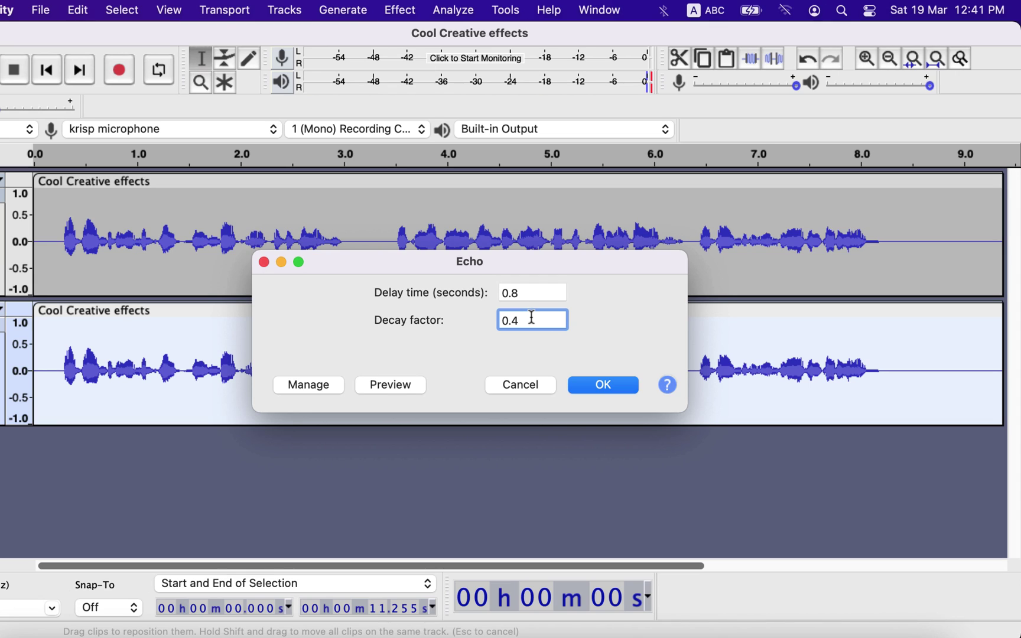
click(526, 292)
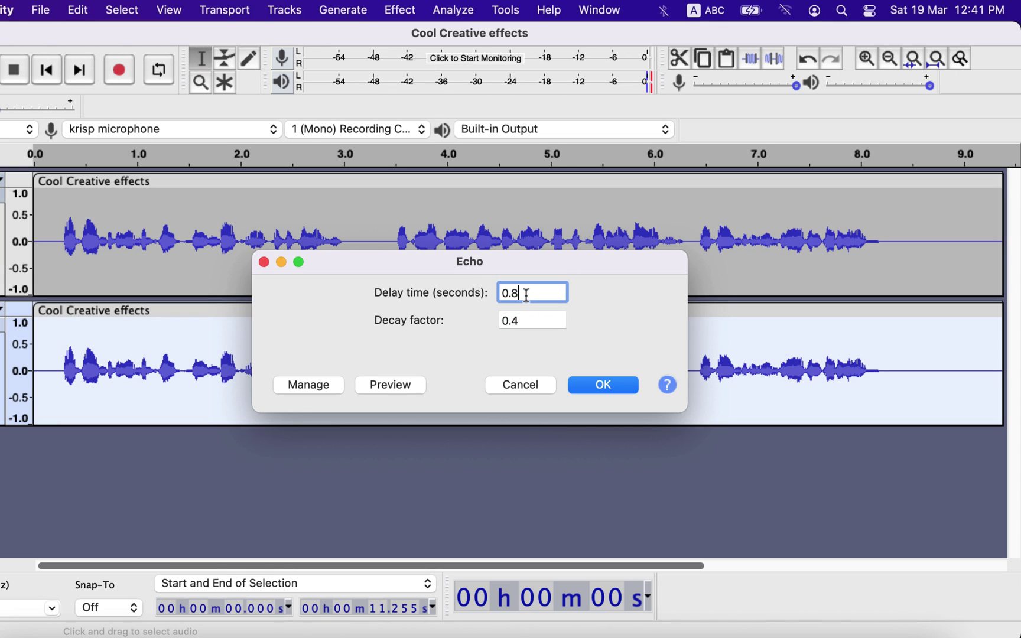
key(BackSpace)
text(6)
click(531, 317)
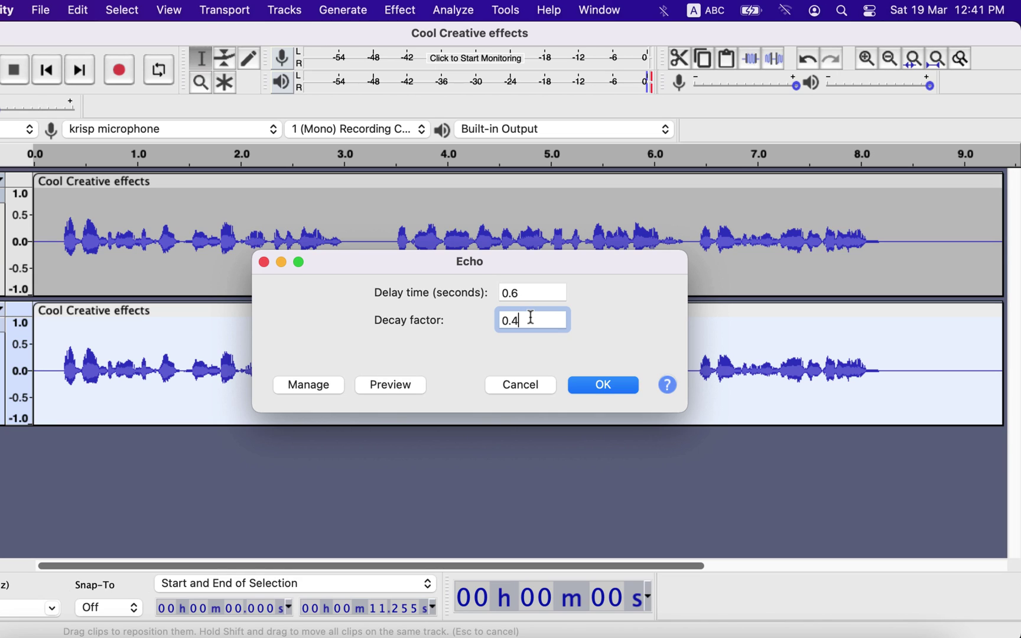
key(BackSpace)
text(5)
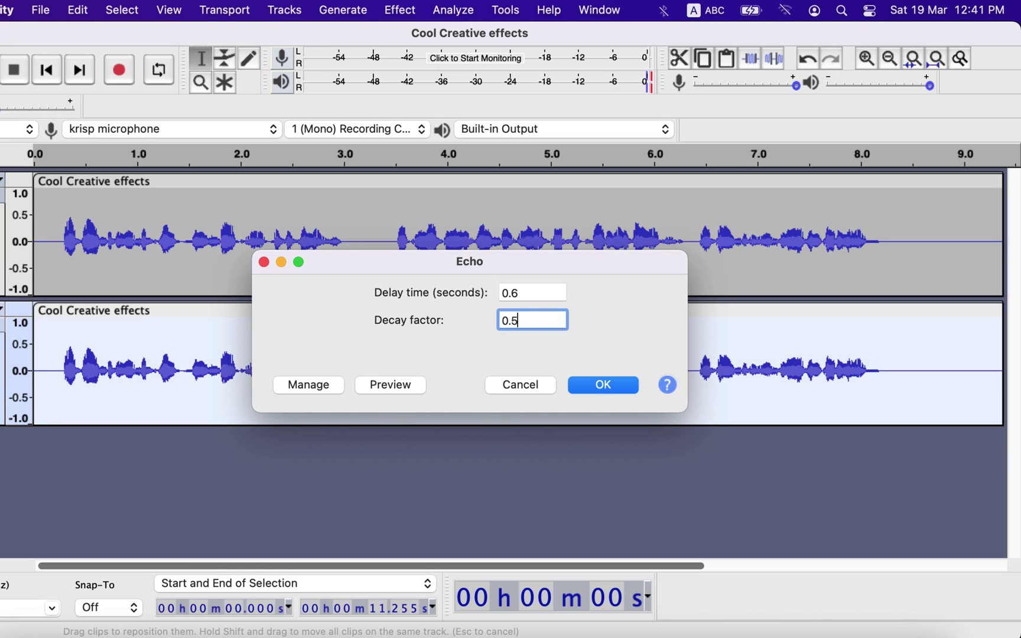
click(601, 388)
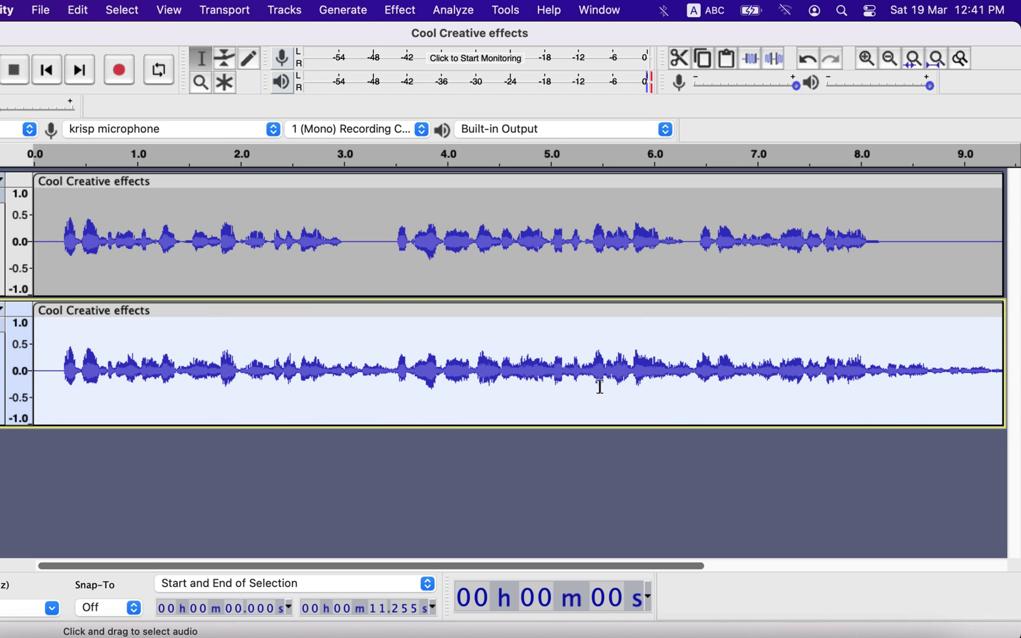
click(44, 266)
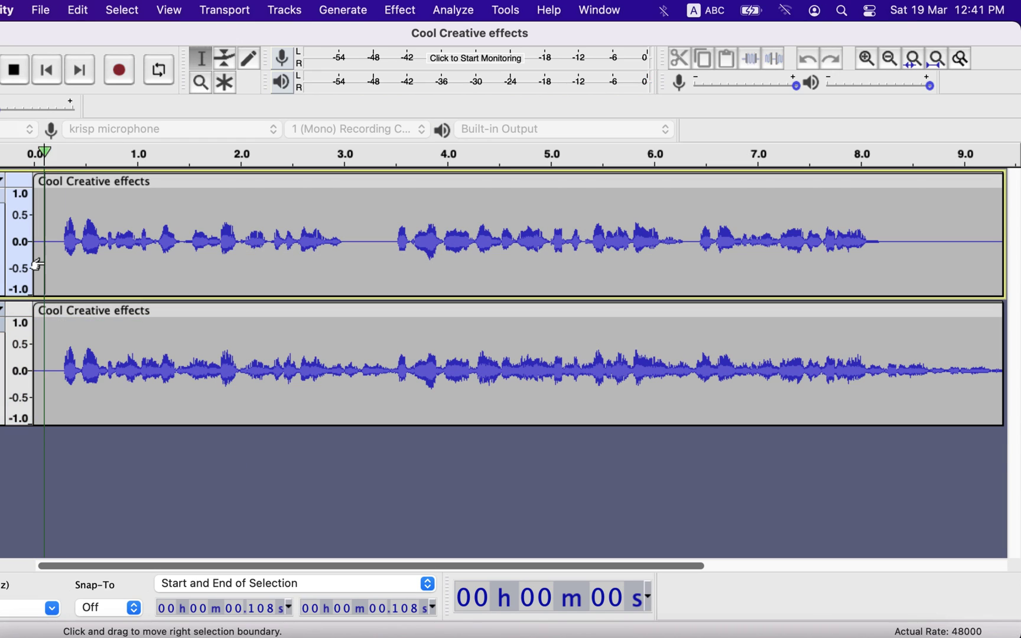
key(space)
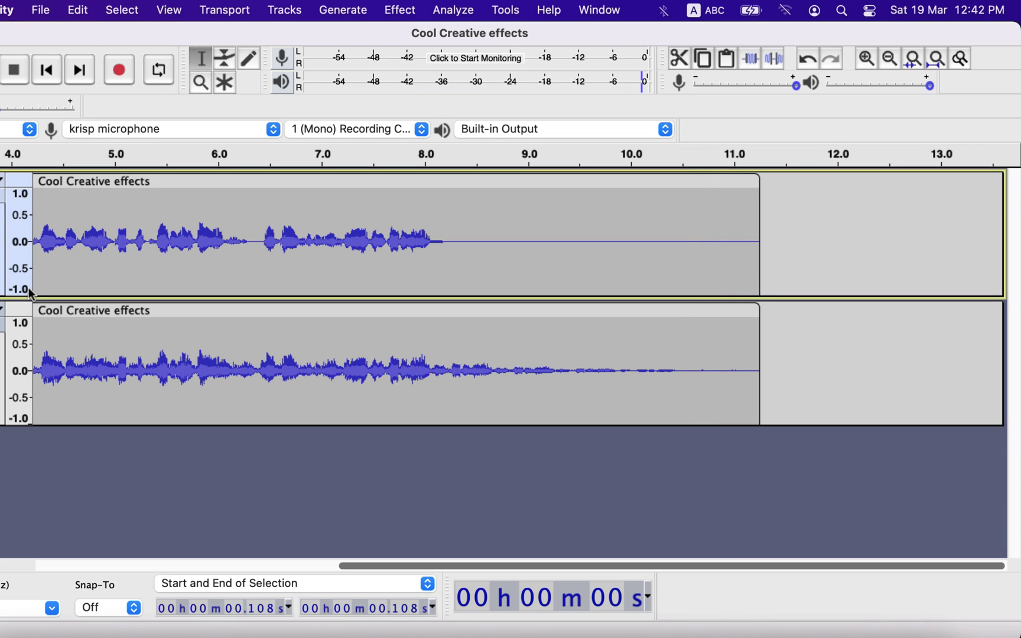
scroll(121, 241, left, 10)
Apply Echo with 0.8 s delay and 0.6 decay to the whole top track.
click(121, 241)
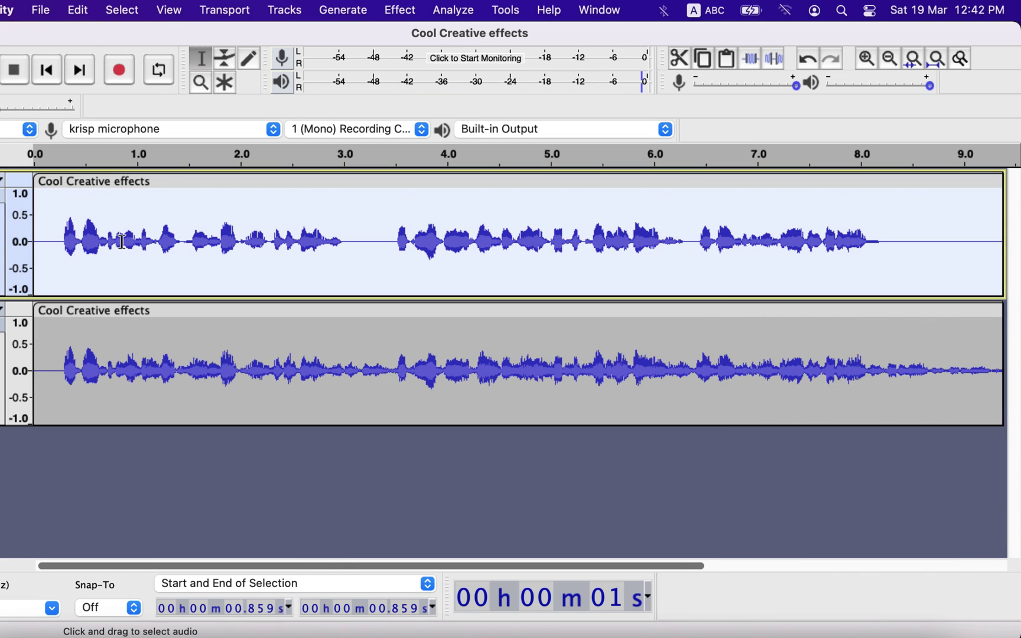
key(Home)
click(390, 9)
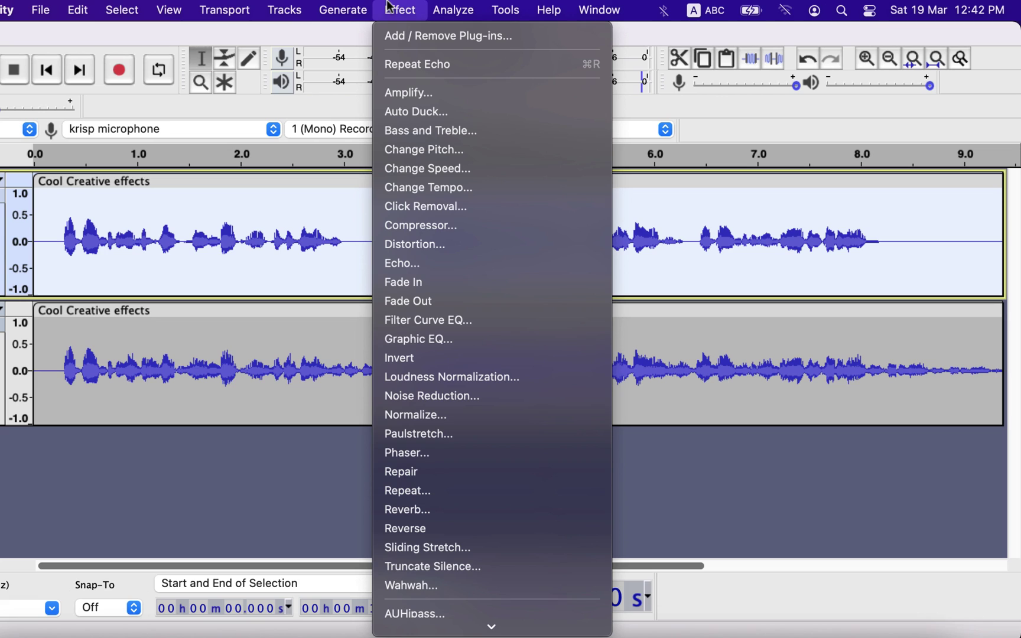
click(393, 263)
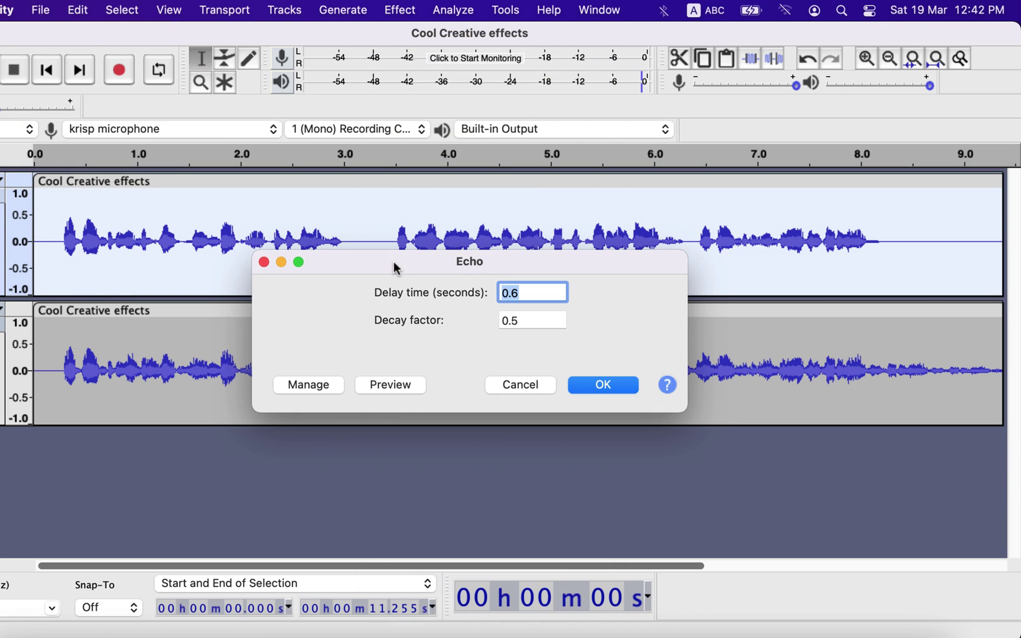
key(Right)
key(BackSpace)
text(8)
click(543, 318)
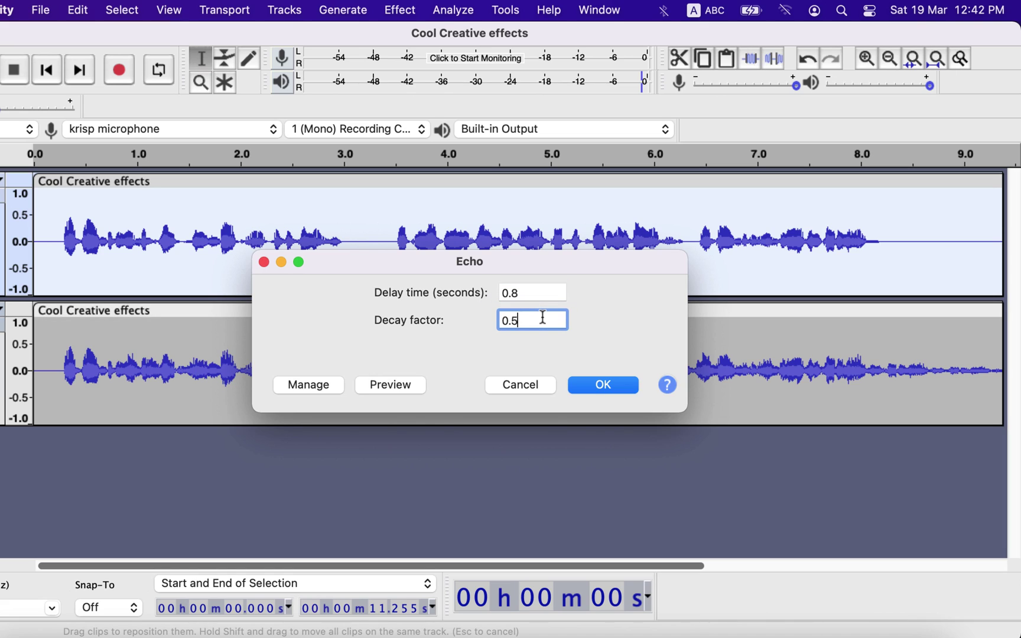
key(BackSpace)
text(6)
click(598, 381)
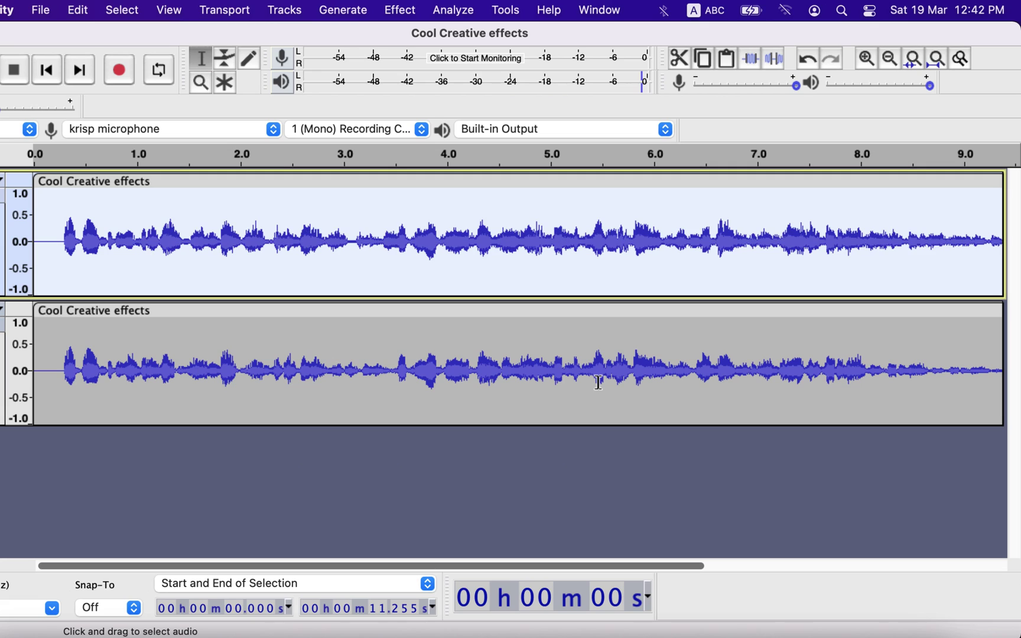
click(45, 259)
Pan the top track fully right and the lower track fully left, checking by playback.
key(space)
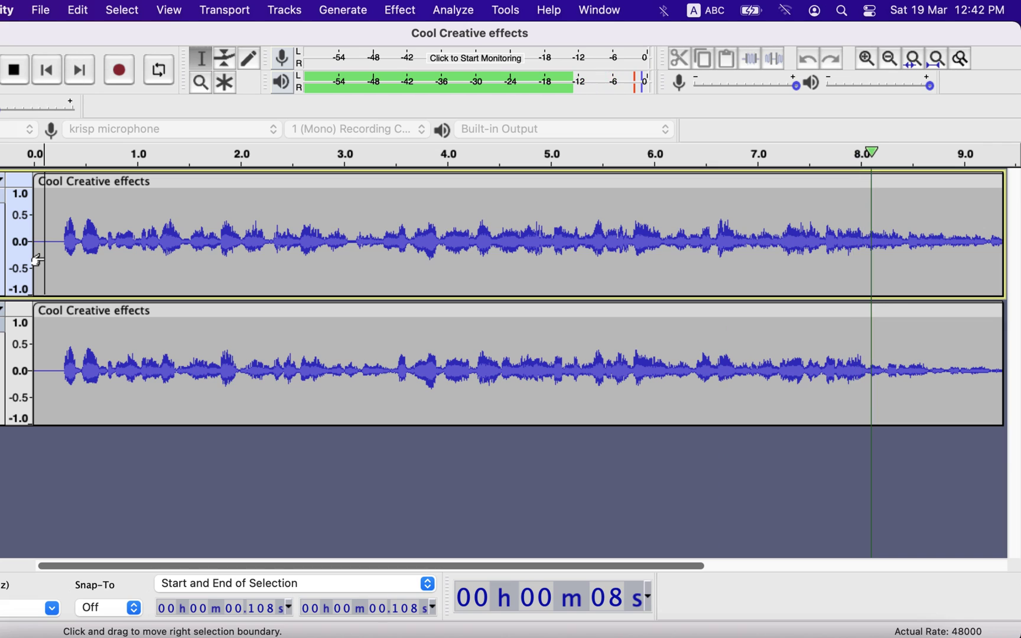
key(space)
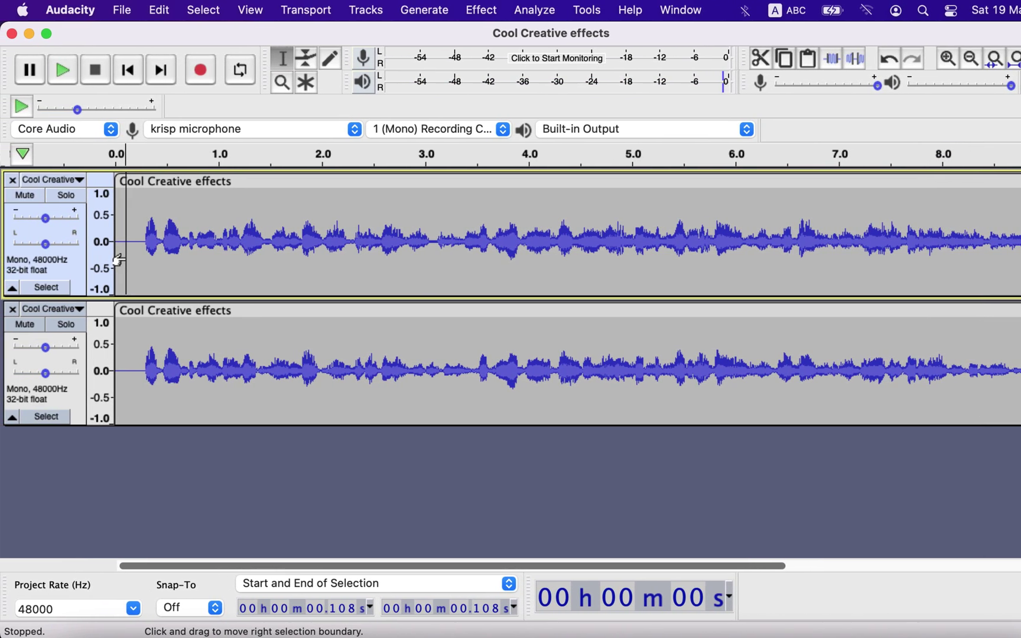
click(44, 244)
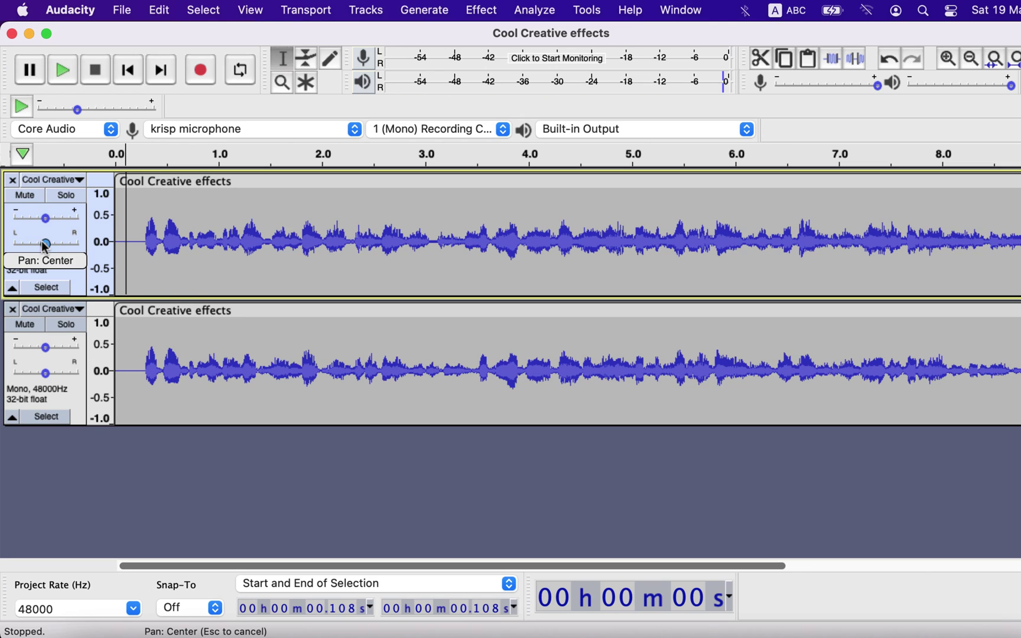
drag(42, 243, 77, 244)
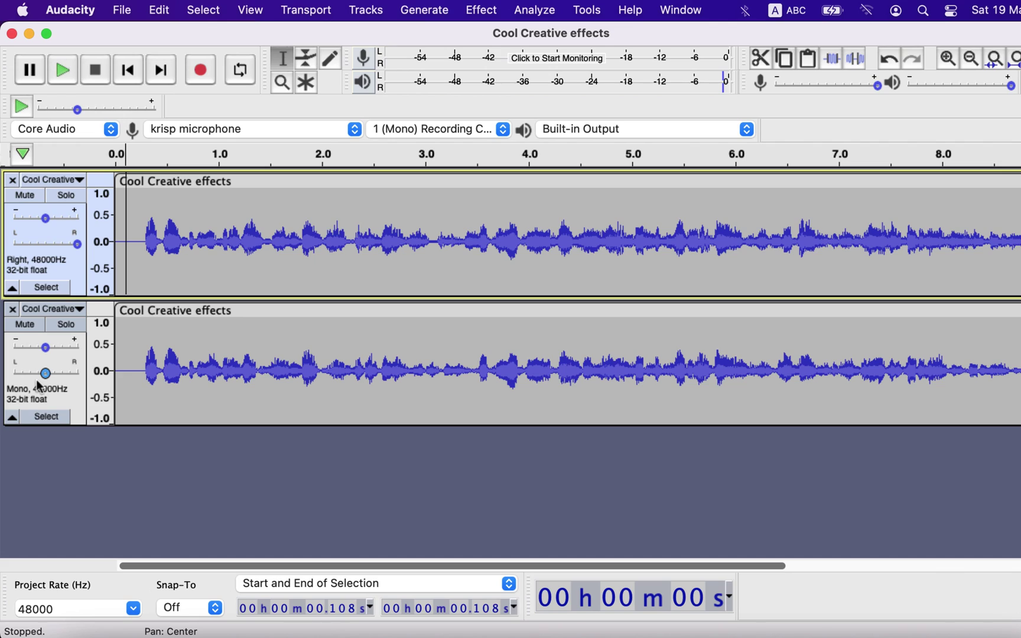
drag(45, 373, 4, 381)
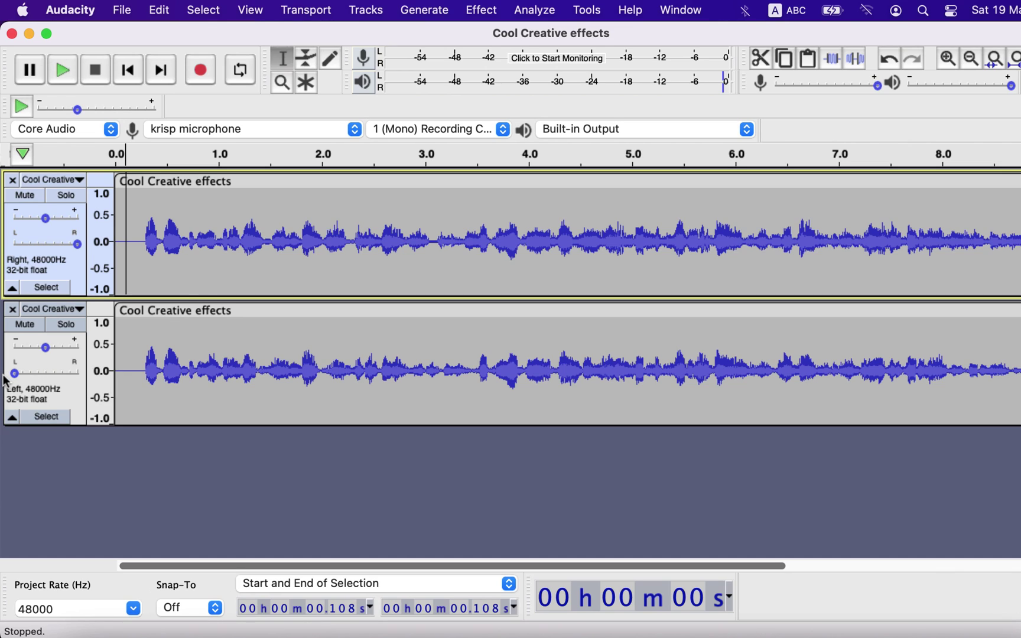
key(space)
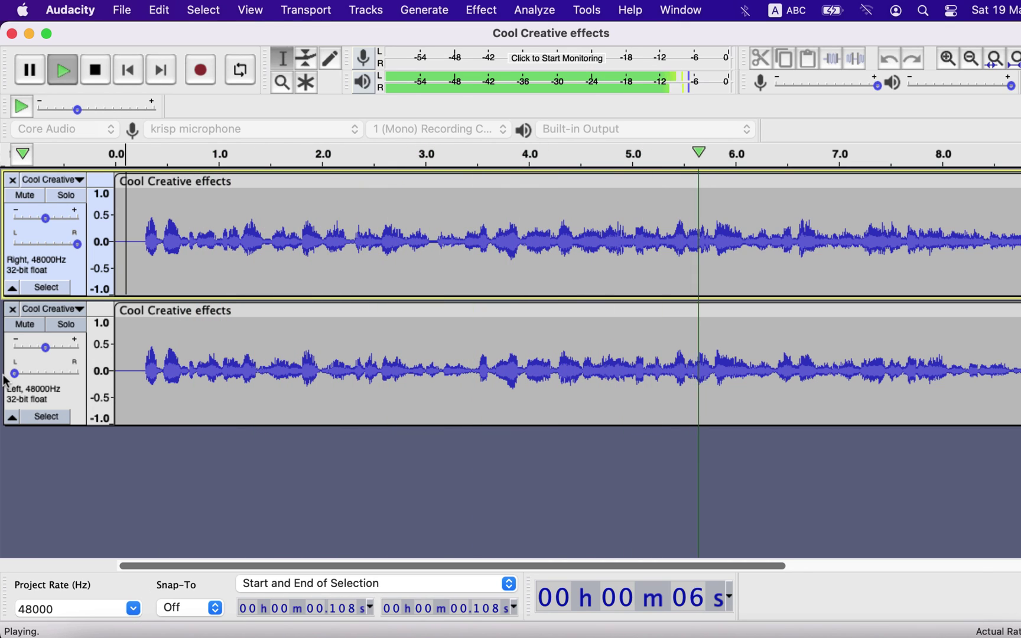
key(space)
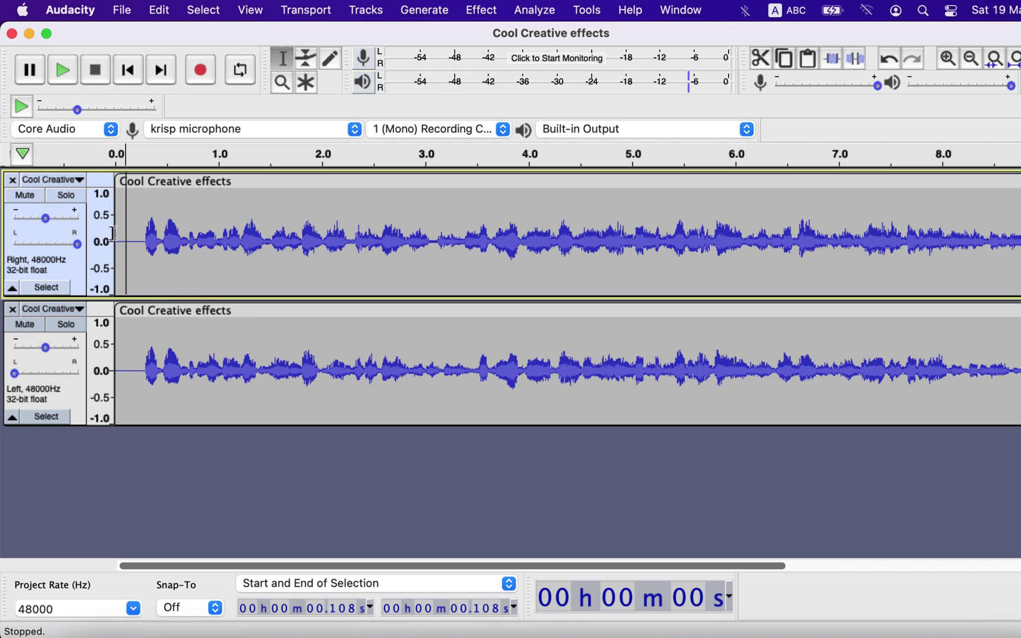
Shift the top clip slightly earlier in time and play the offset tracks.
drag(190, 188, 181, 189)
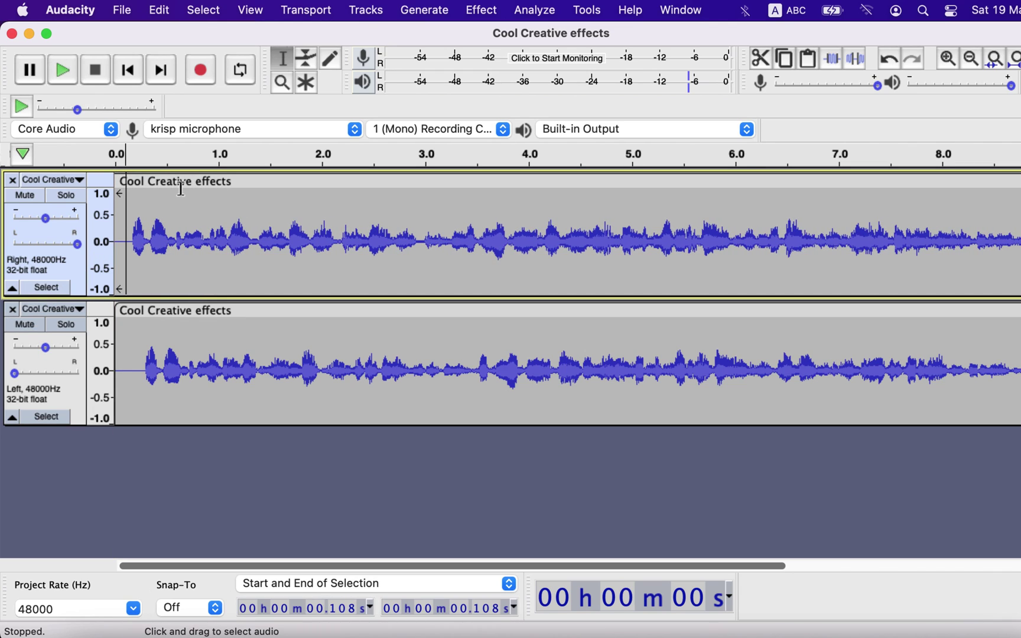
key(space)
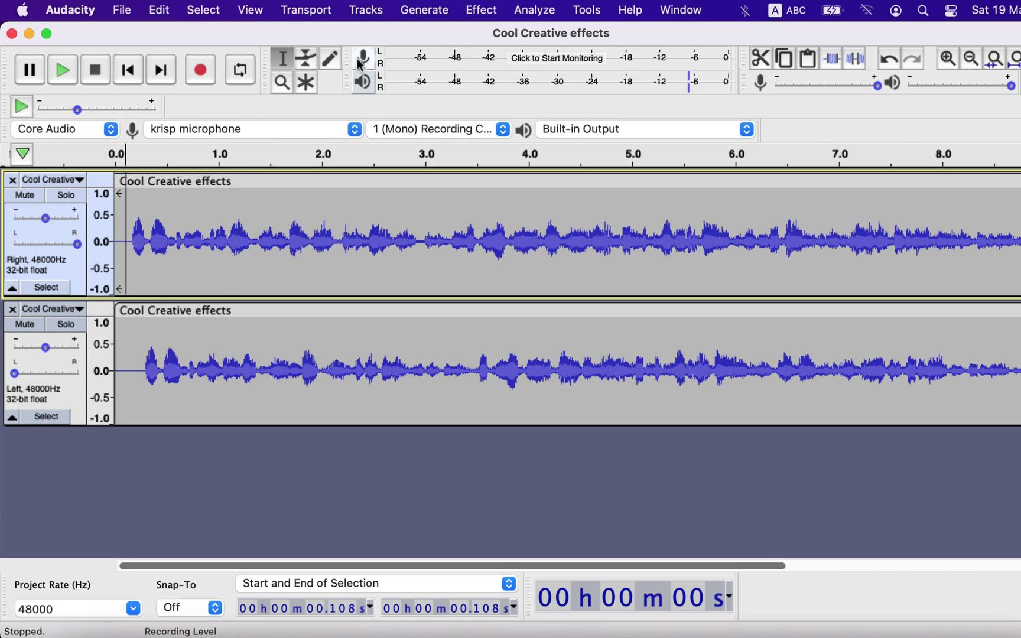
Roll the project back to the 'Duplicated' history step, then select the lower track.
click(258, 10)
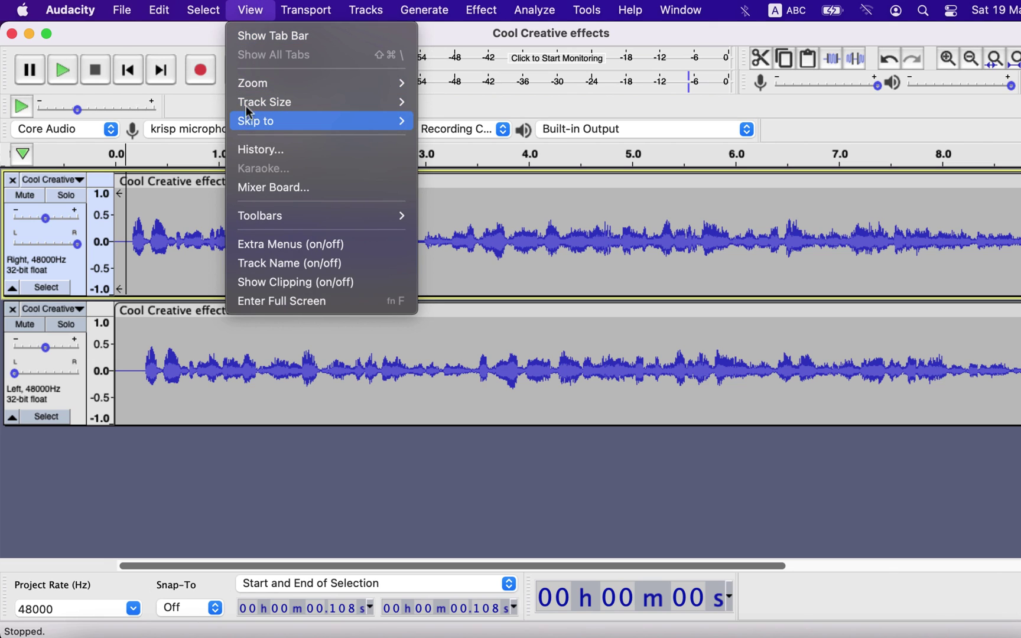
click(251, 149)
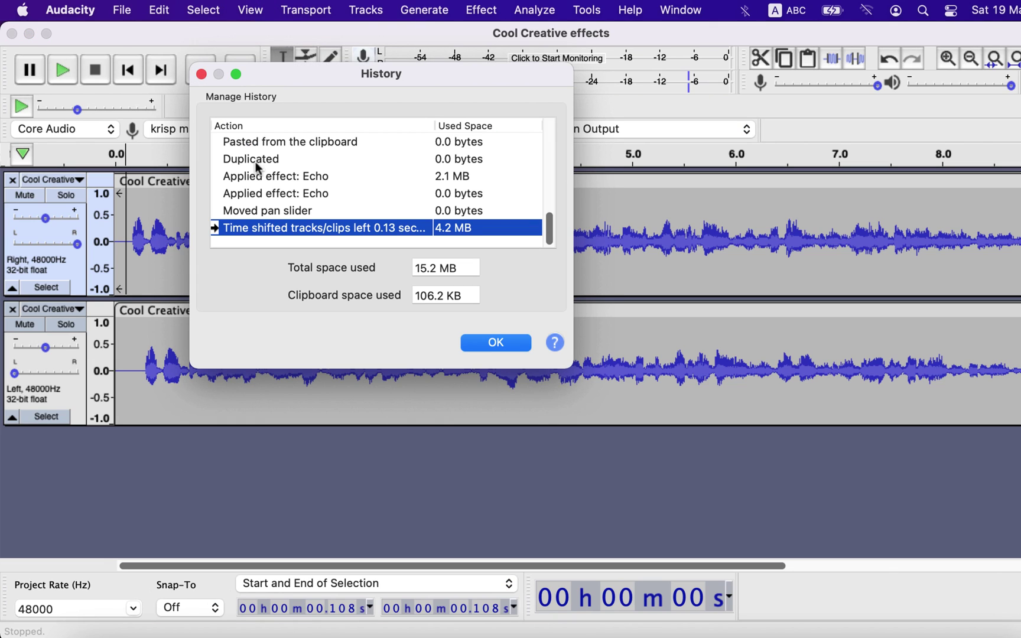
scroll(275, 183, up, 8)
scroll(276, 189, down, 2)
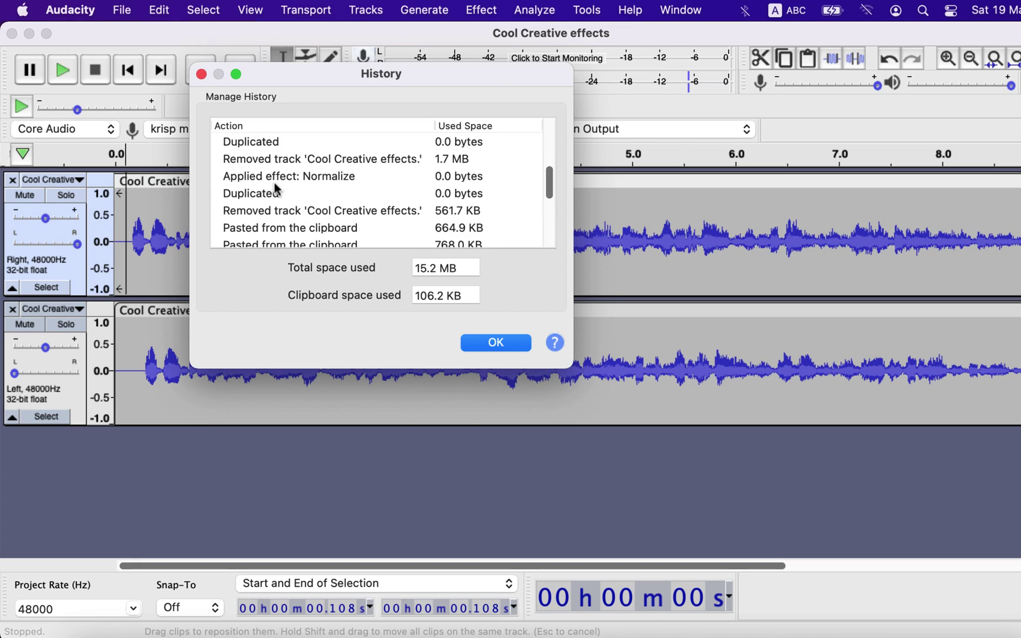
scroll(277, 189, down, 4)
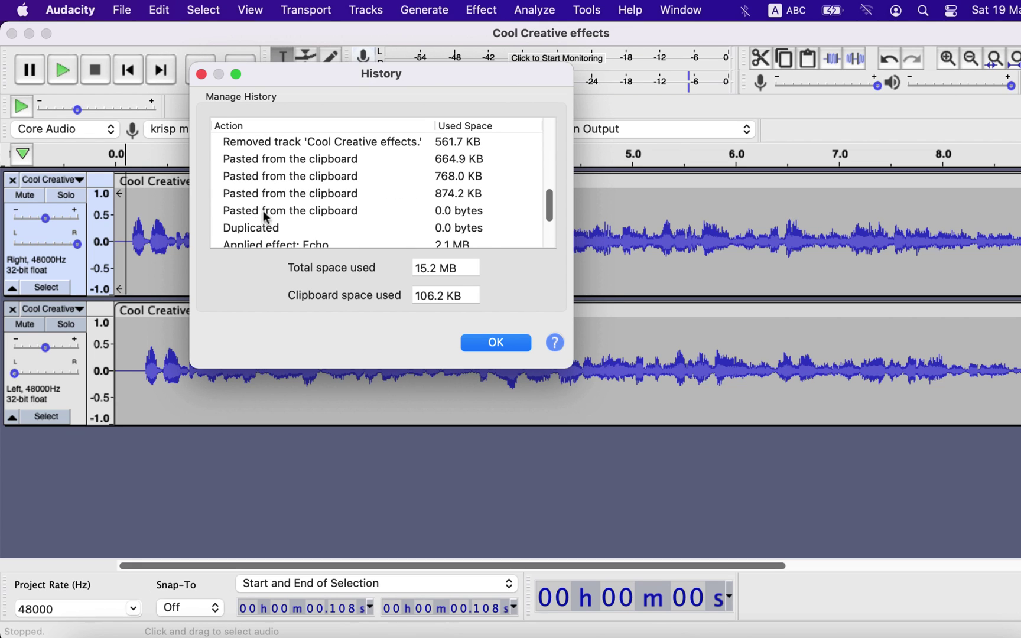
click(258, 226)
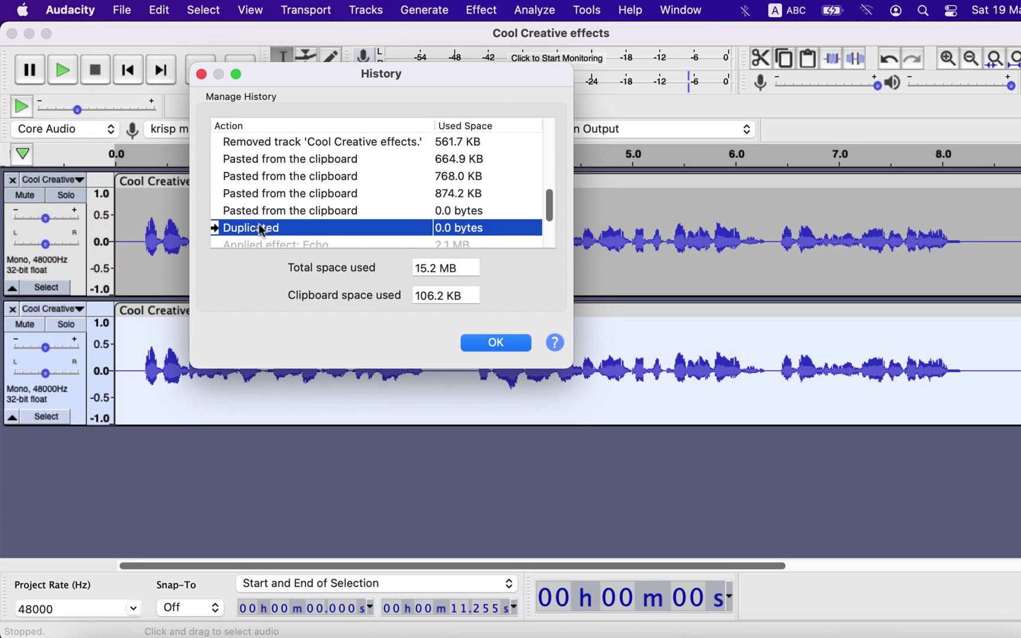
click(501, 343)
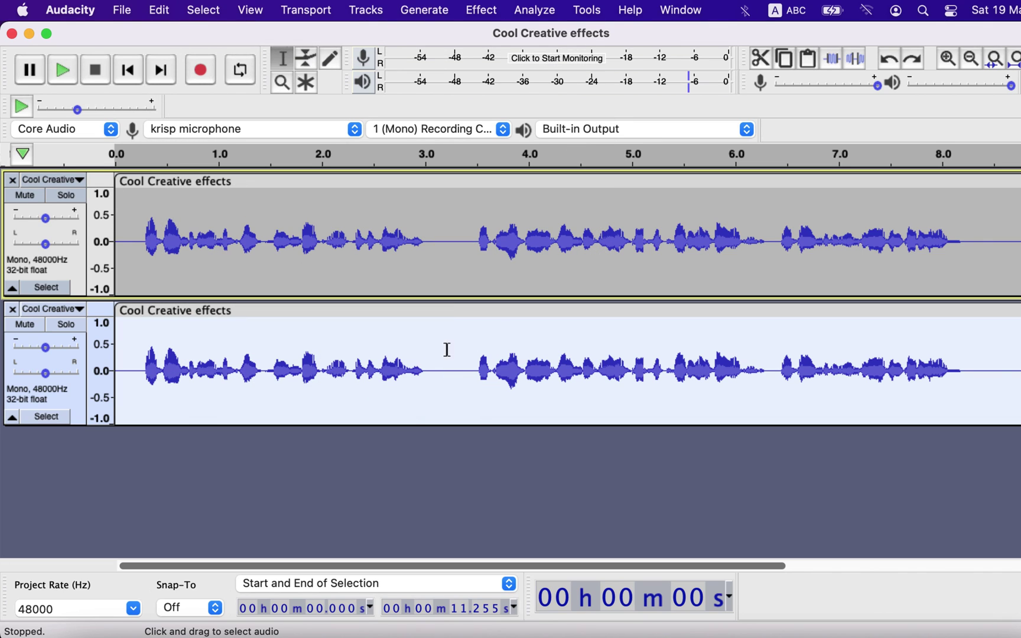
click(407, 355)
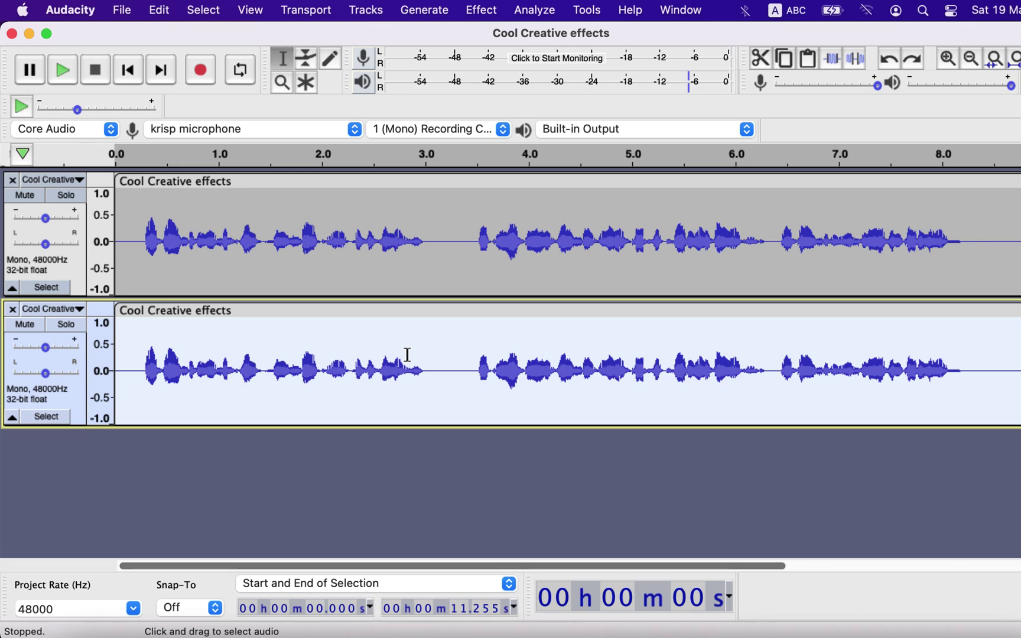
Duplicate the lower voice track and join the middle and bottom tracks into one stereo track.
key(super+d)
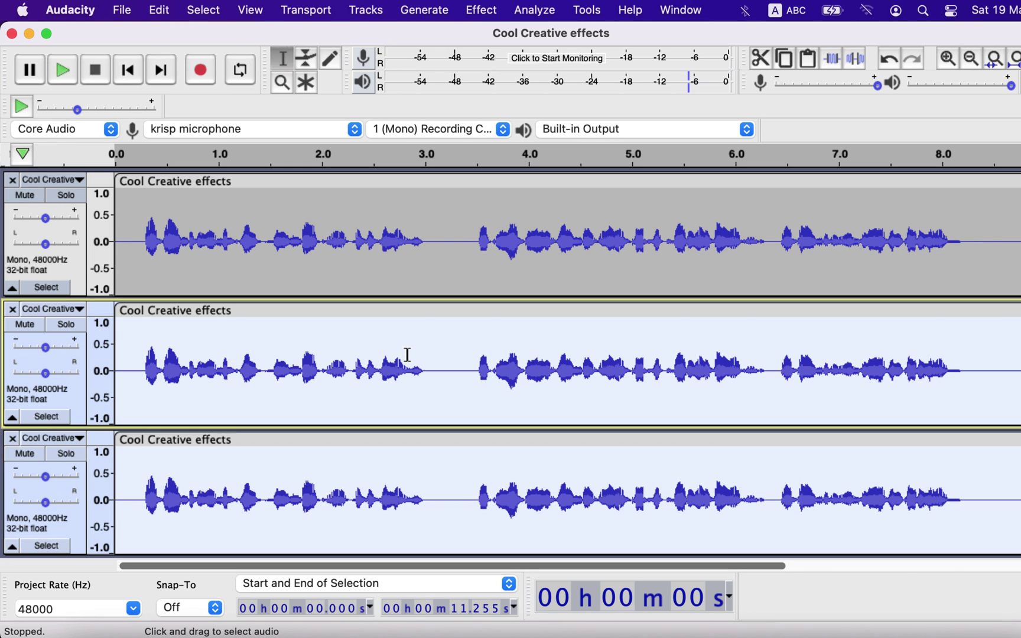
click(381, 370)
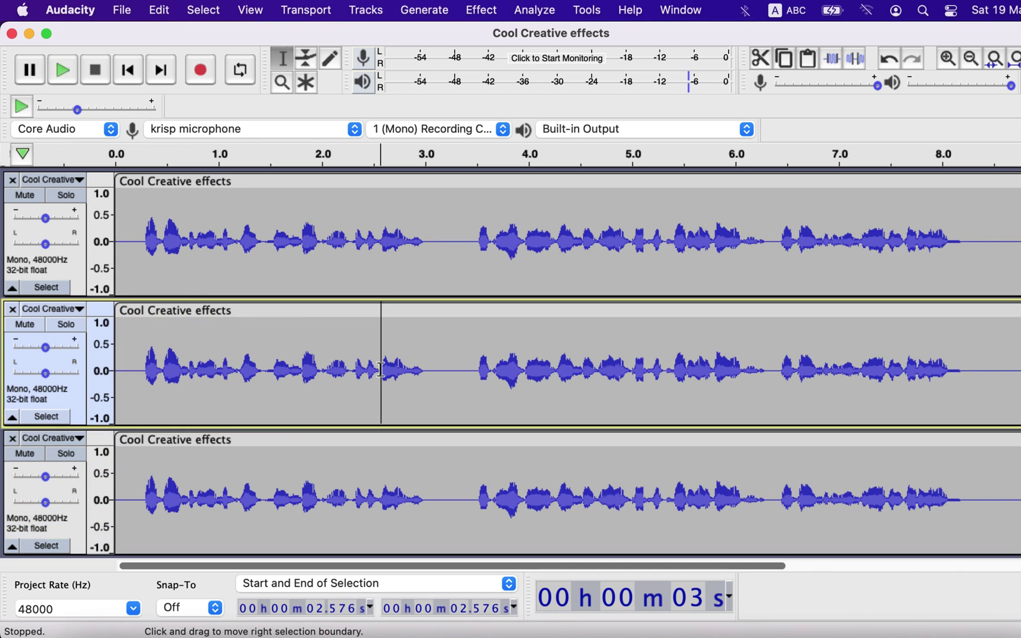
click(178, 372)
scroll(172, 361, down, 1)
click(53, 281)
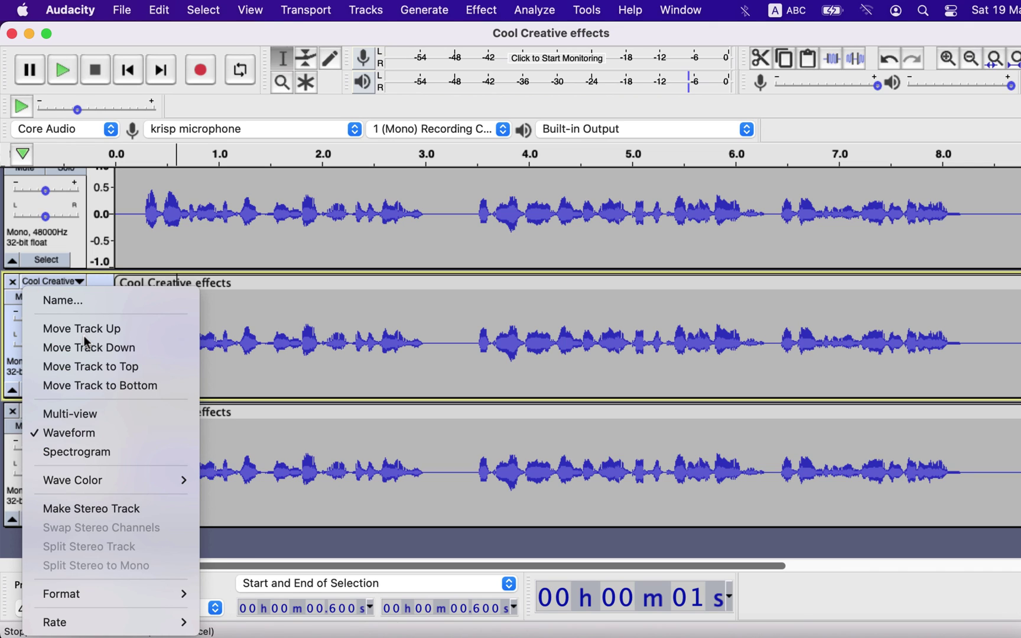
click(103, 510)
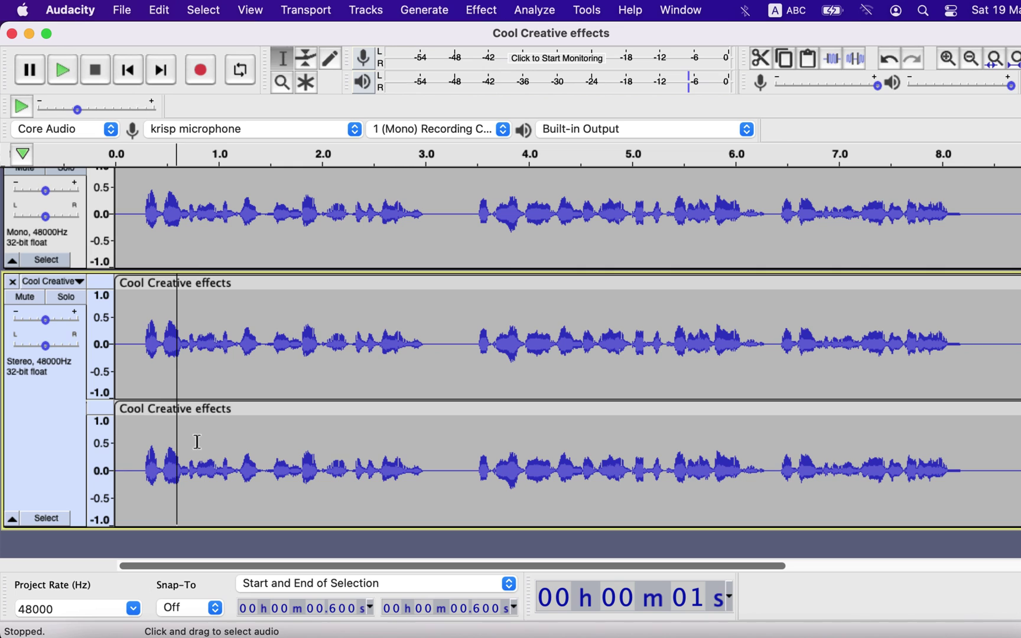
Select the whole stereo track clip and bring up the Effect menu.
click(277, 344)
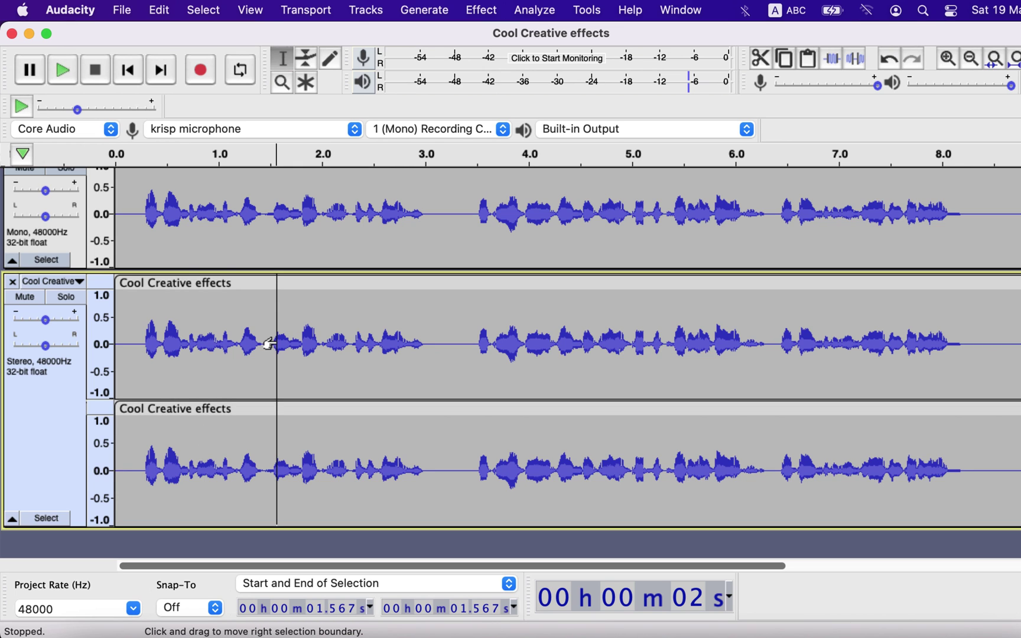
scroll(269, 343, up, 3)
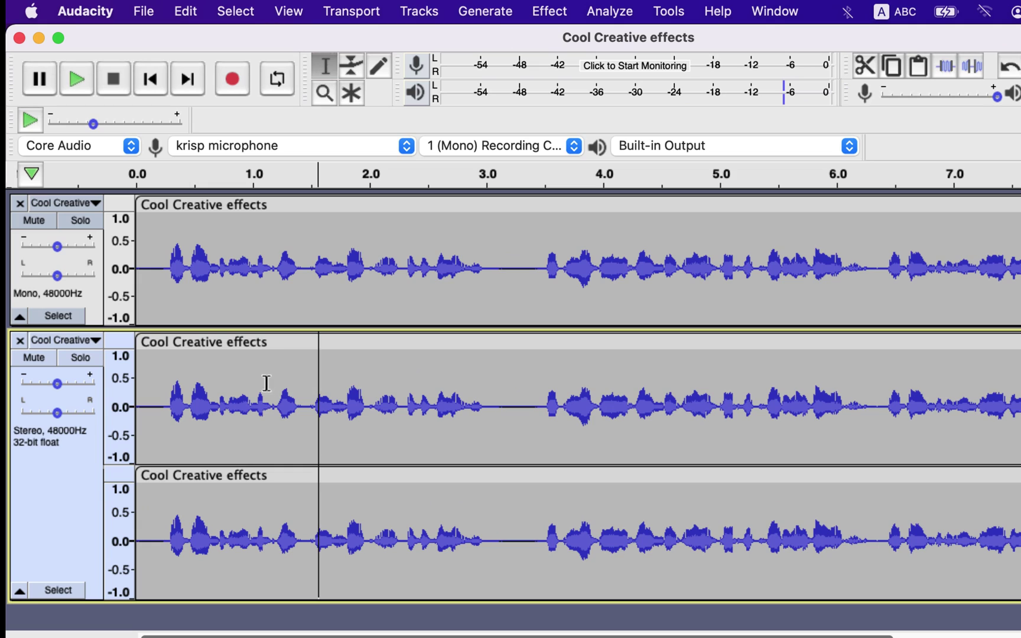
double_click(266, 383)
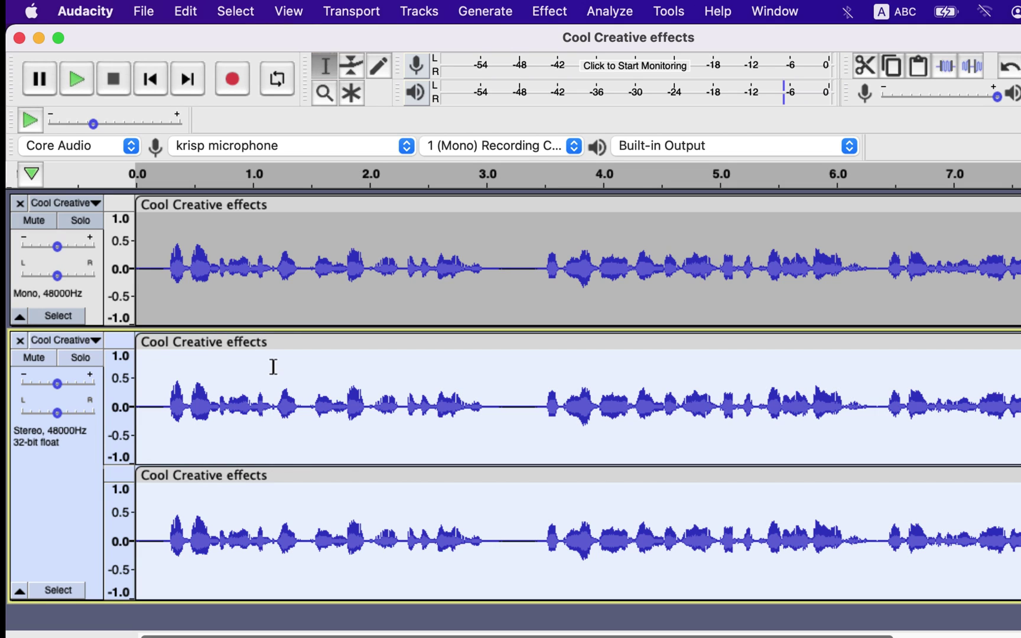
click(545, 11)
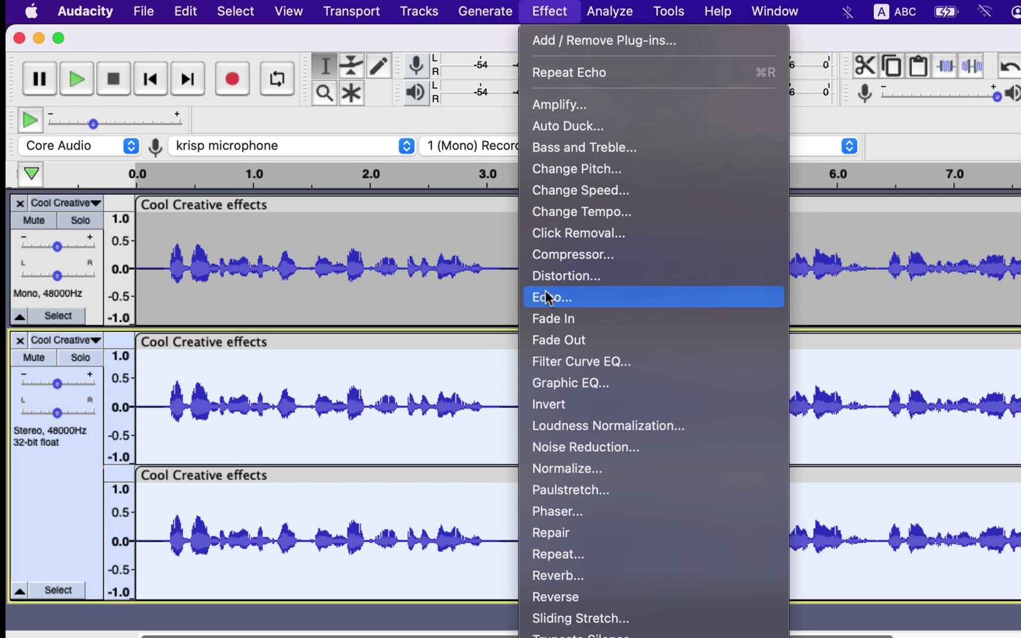
Apply Reverb's Cathedral factory preset to the stereo track.
click(556, 575)
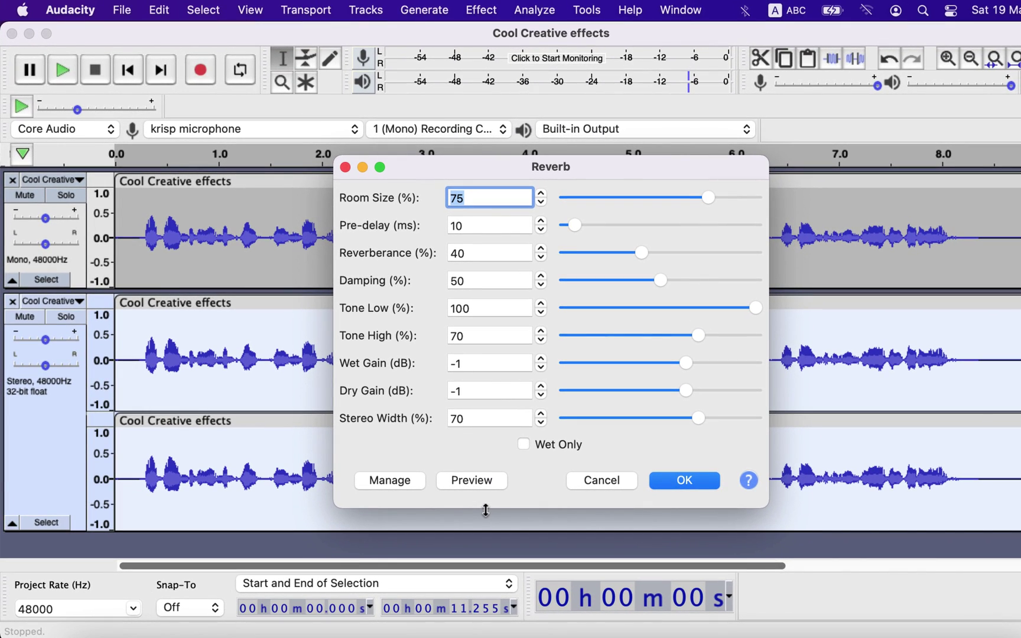
click(417, 483)
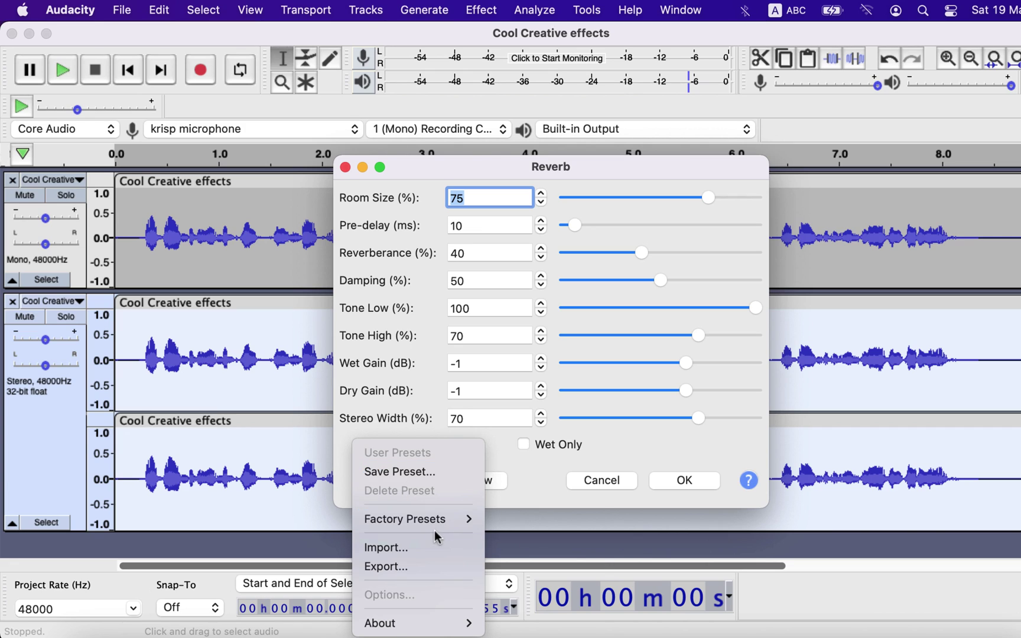
mouse_move(435, 531)
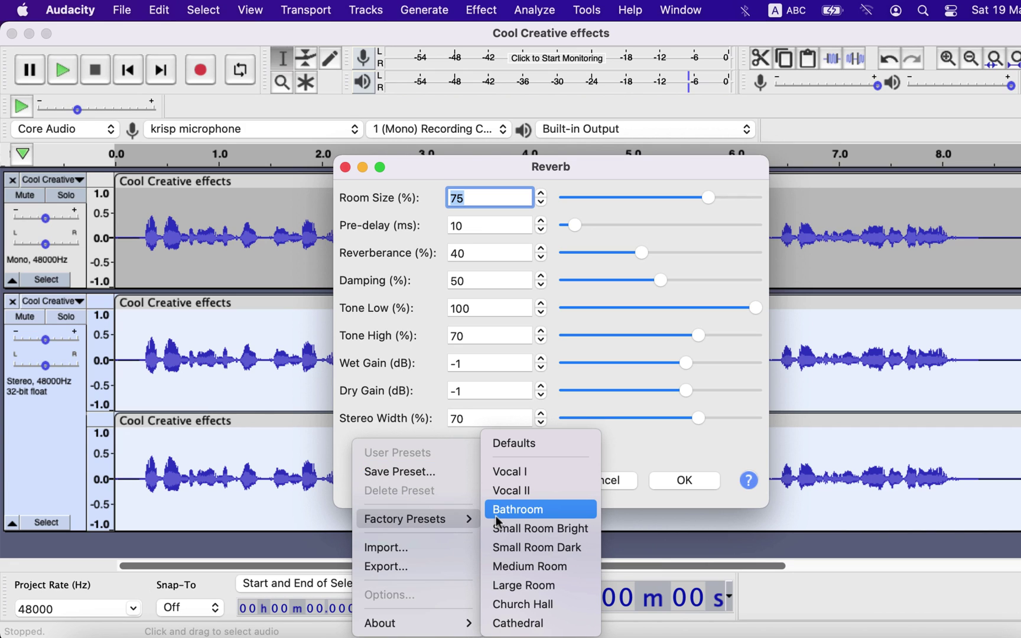
click(506, 624)
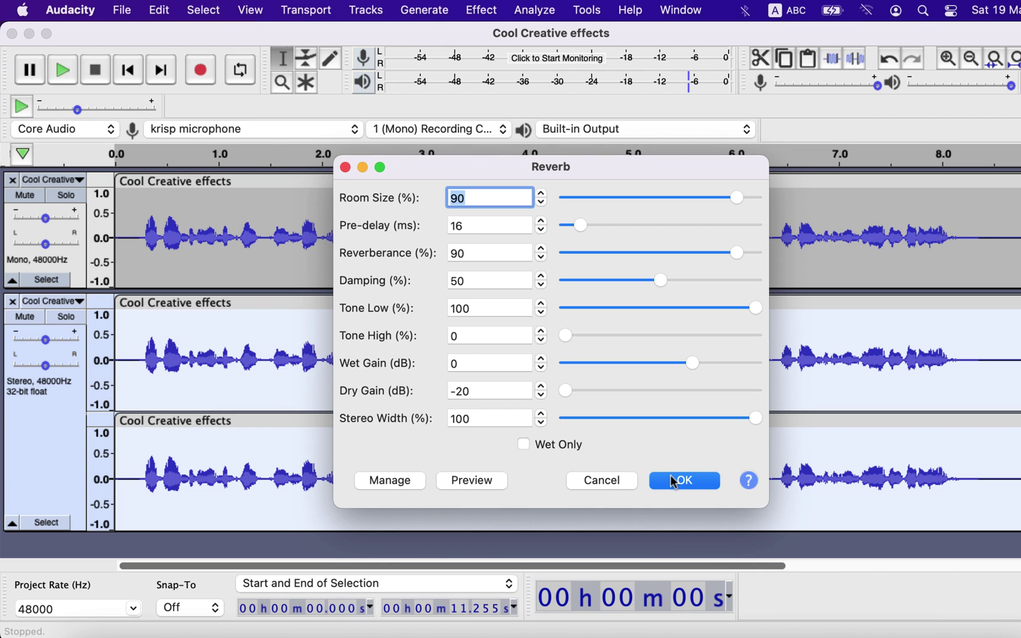
click(672, 482)
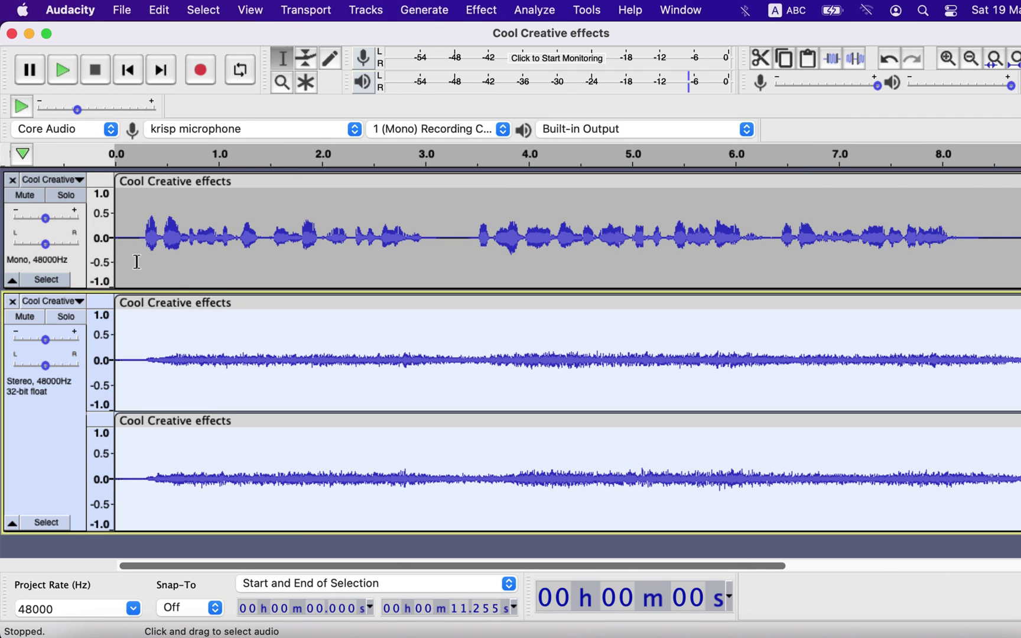
Play the tracks from near the beginning to hear the reverb.
click(123, 242)
key(space)
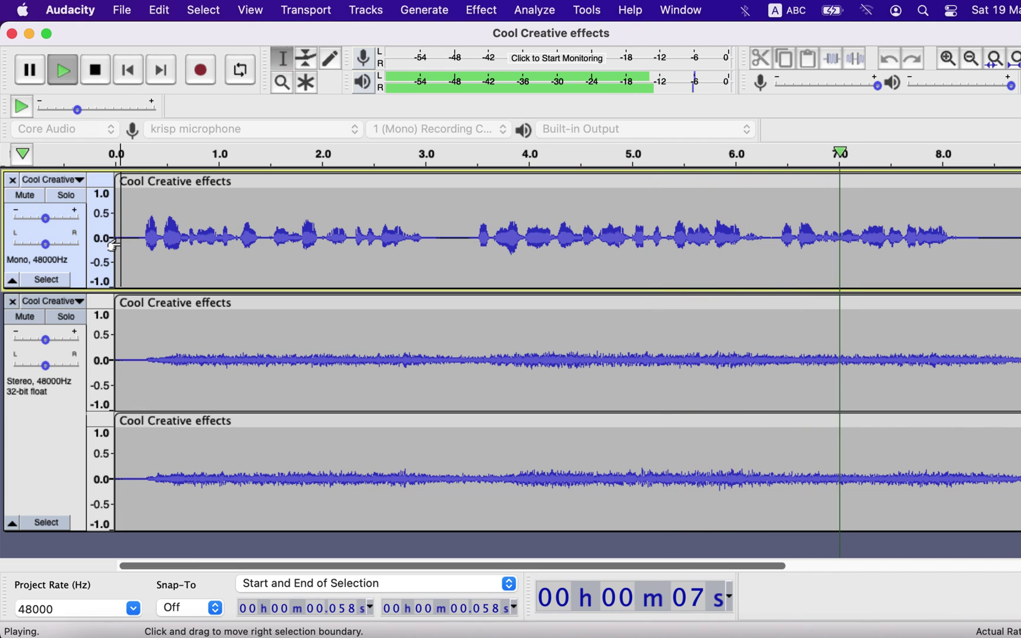
key(space)
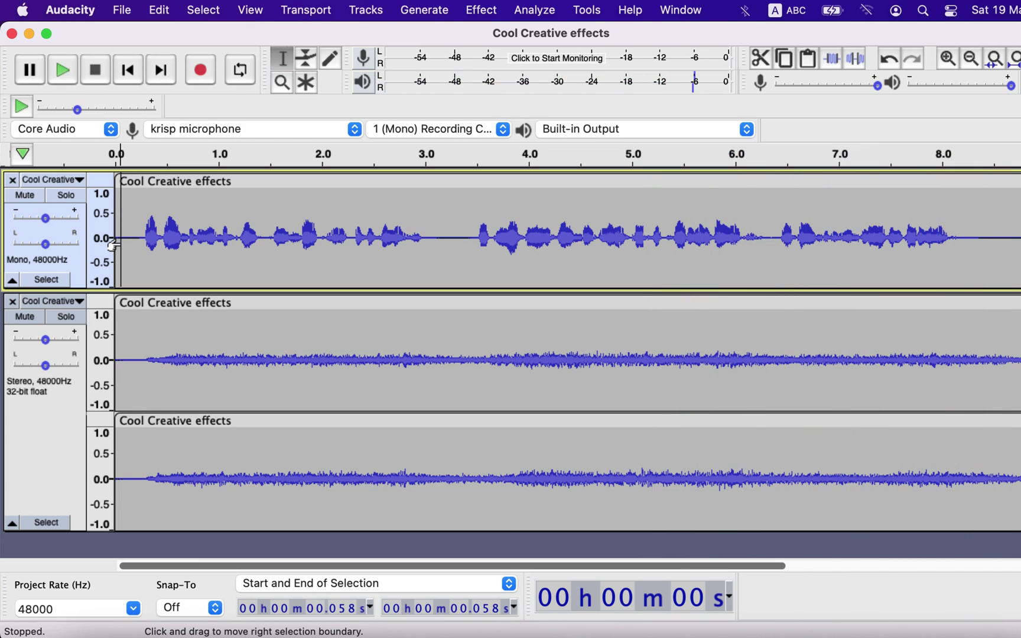
Give the top mono clip an Echo with 0.8 s delay and 0.6 decay, then play it back.
double_click(176, 236)
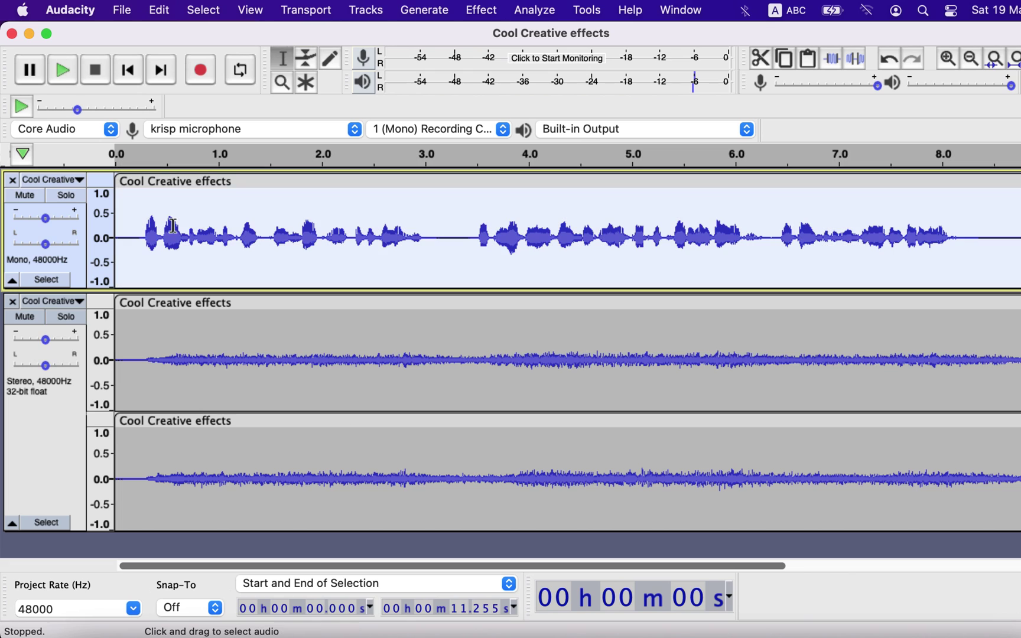
click(478, 11)
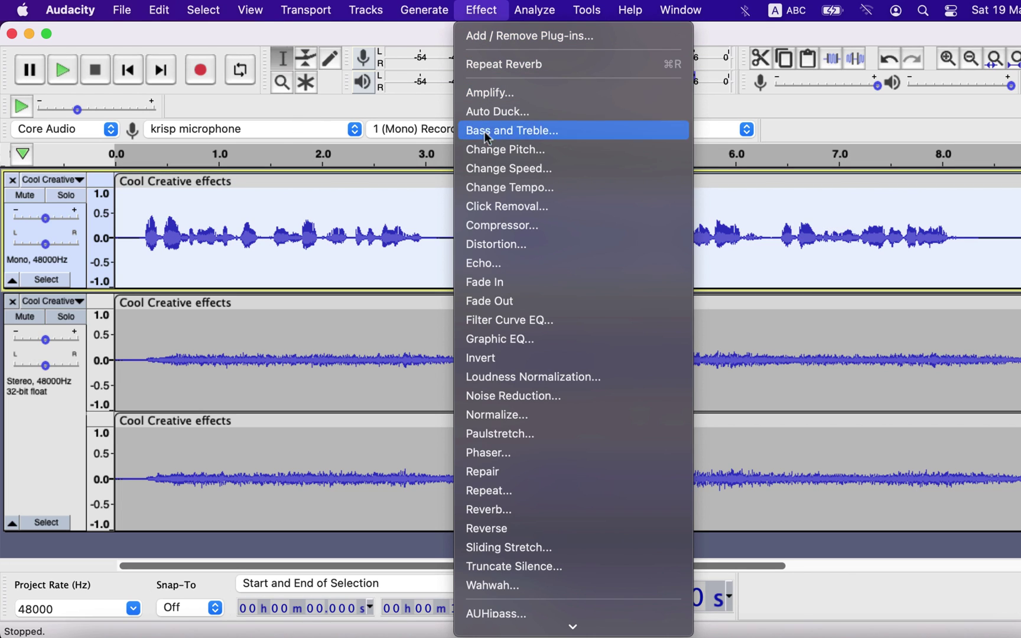
click(483, 262)
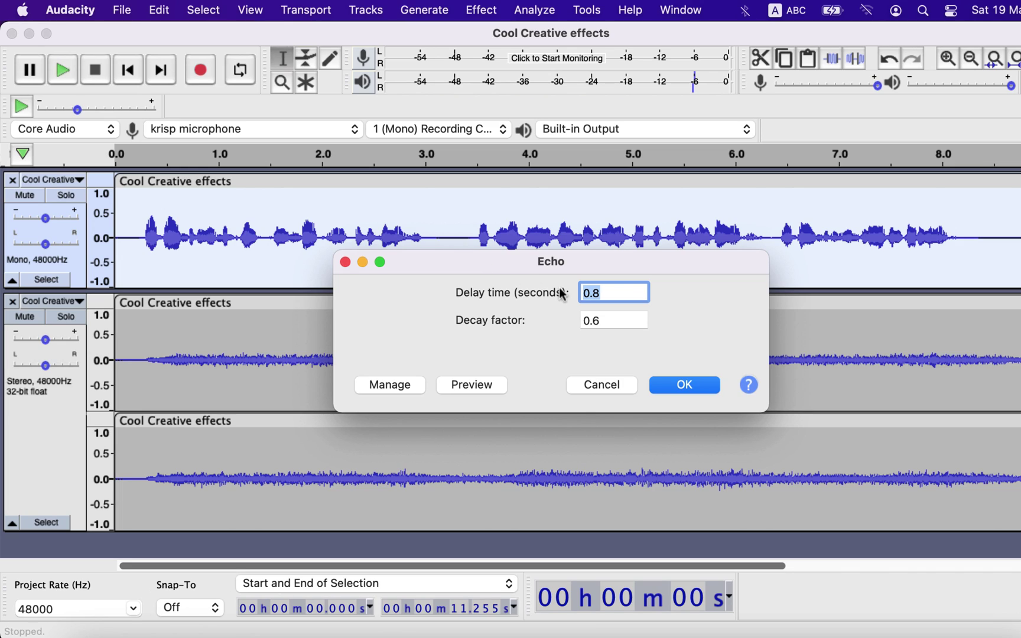
click(612, 294)
click(673, 384)
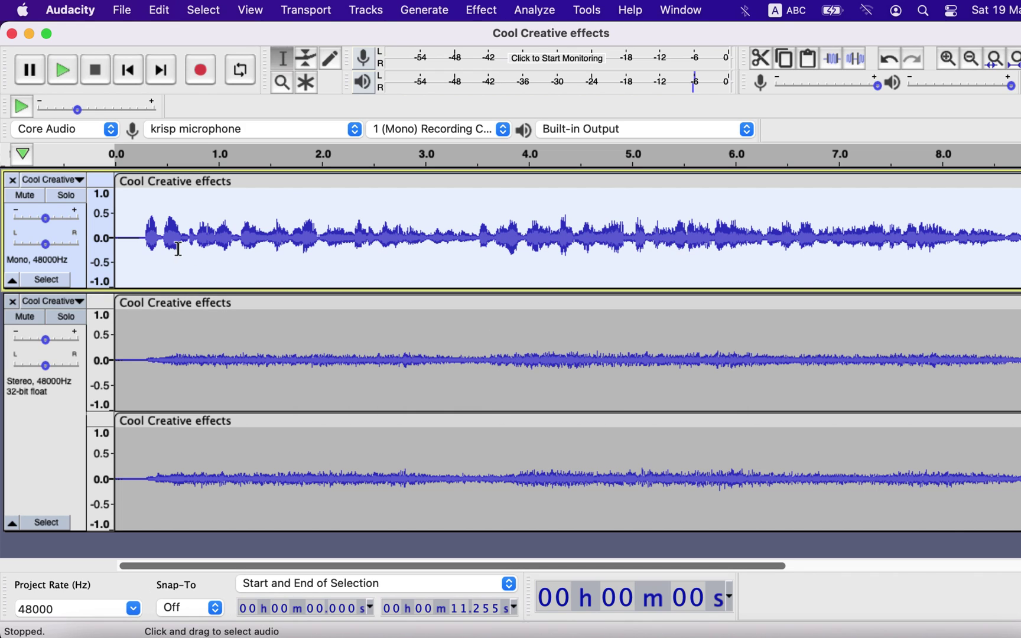
click(125, 231)
key(space)
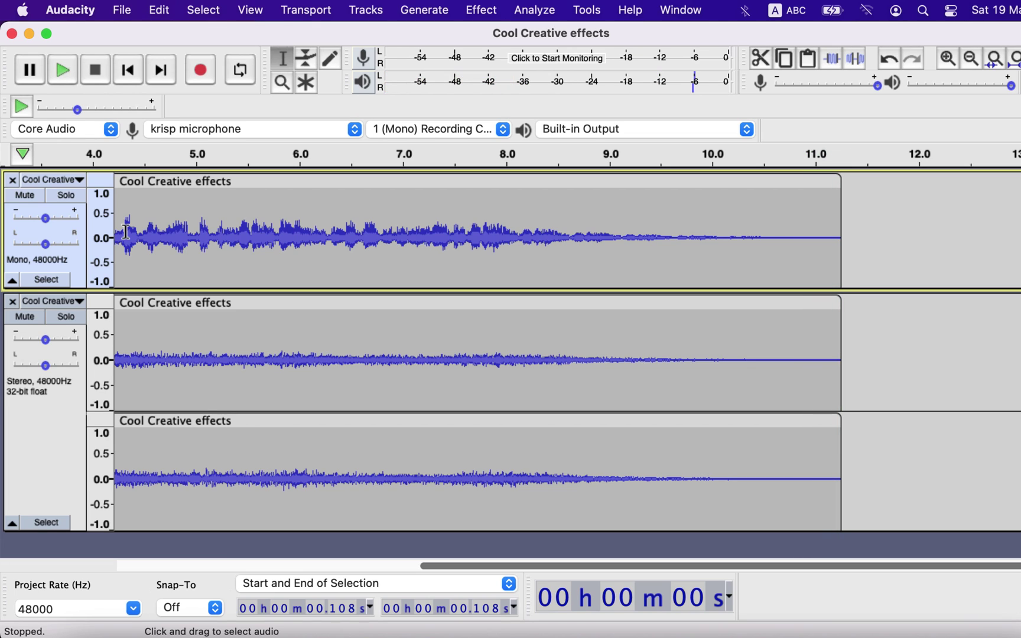
Undo the effect experiments and duplicate track 2 into a third voice track.
key(super+z)
click(317, 362)
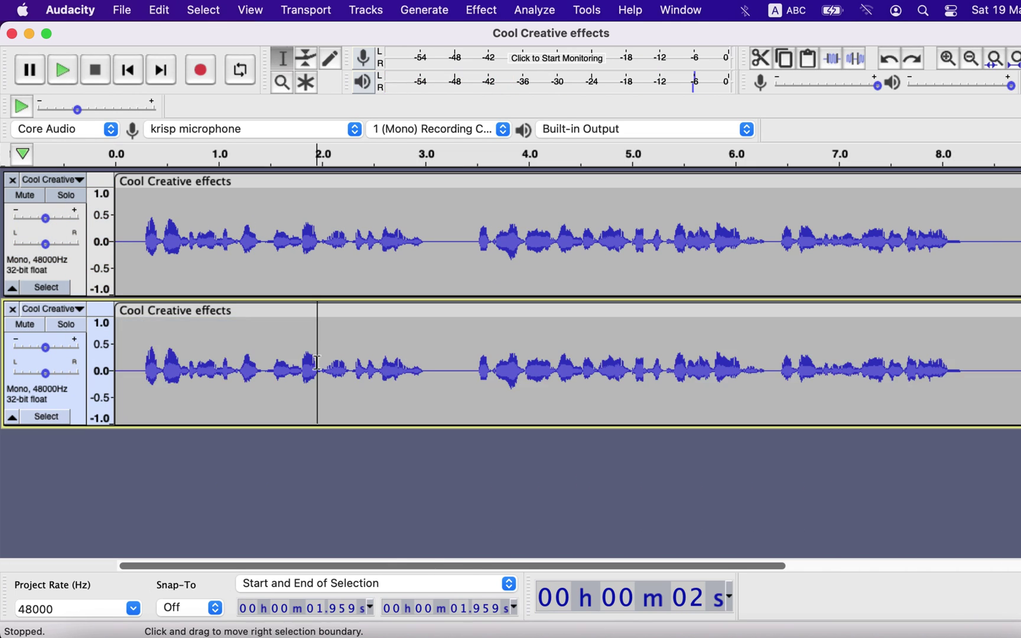
double_click(317, 361)
key(super+d)
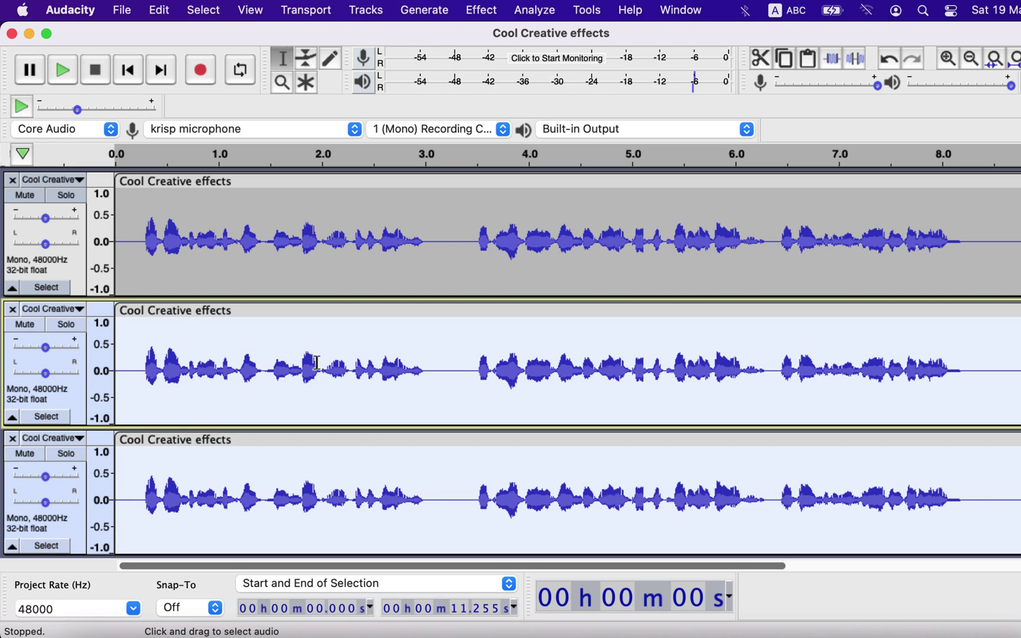
Pan track 2 fully right and track 3 fully left.
click(154, 368)
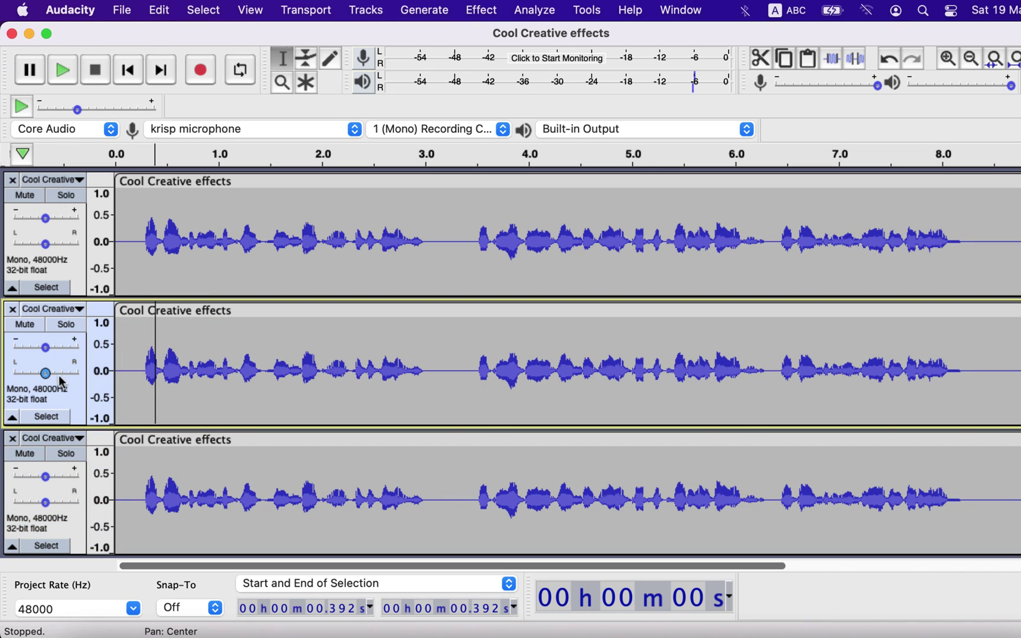
drag(45, 373, 89, 379)
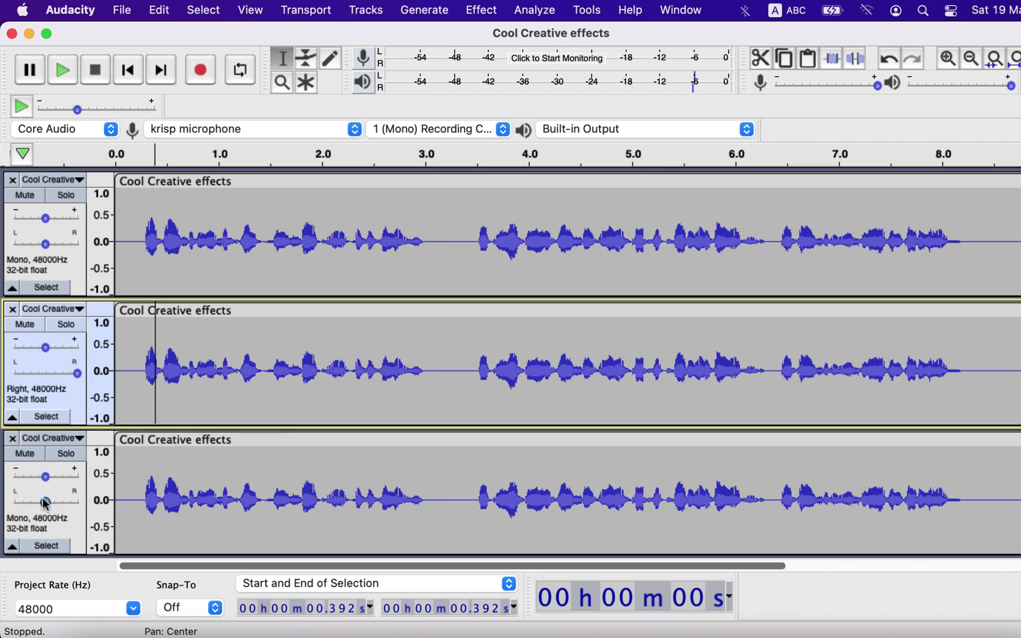
drag(45, 503, 13, 508)
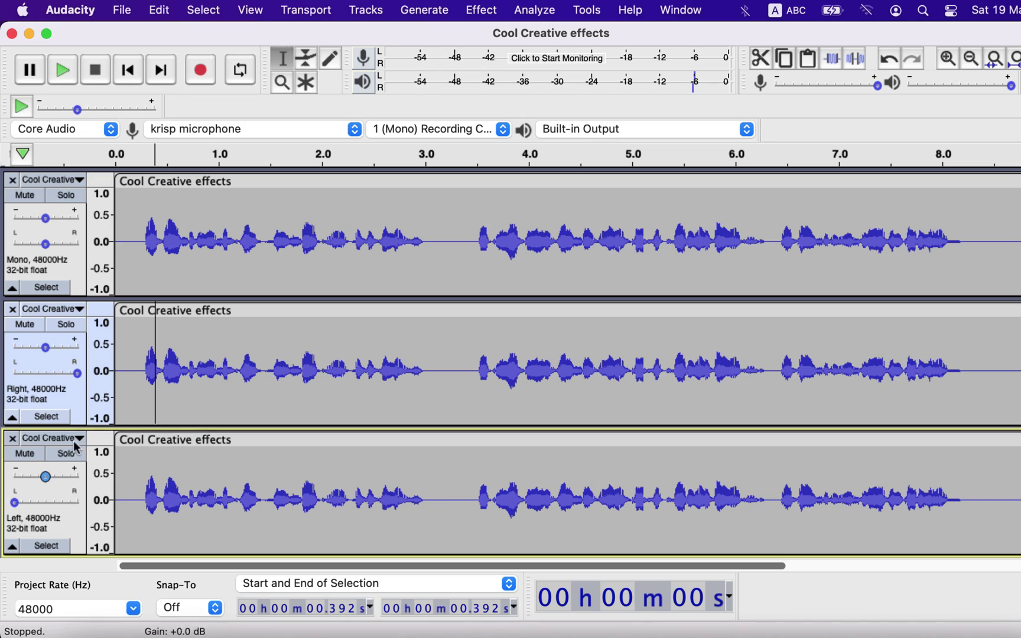
Shift track 2's clip slightly earlier and track 3's clip slightly later.
click(220, 319)
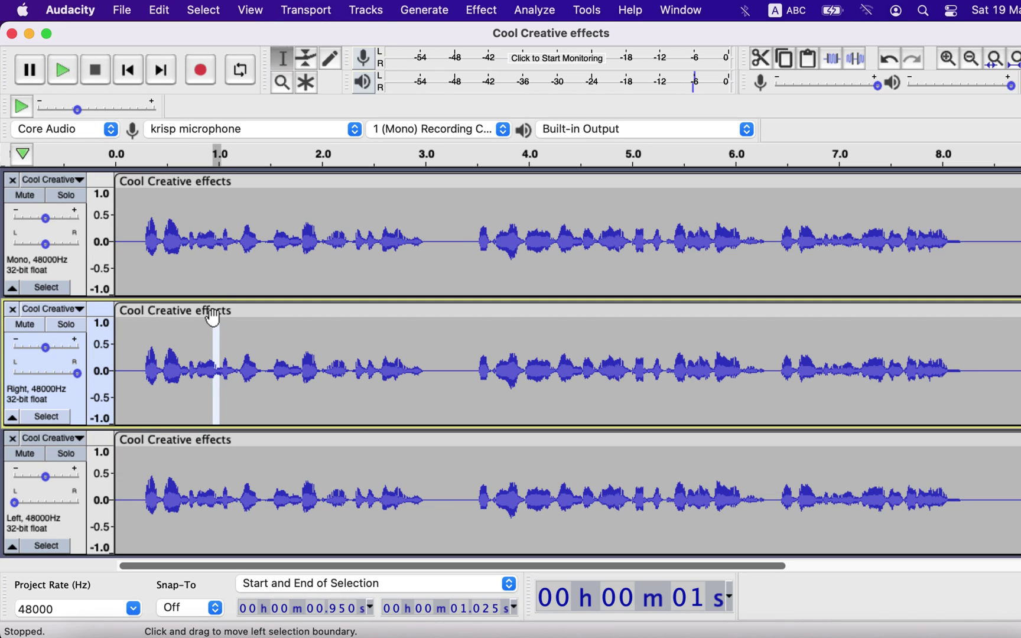
click(214, 313)
mouse_move(215, 314)
mouse_down()
mouse_move(226, 316)
mouse_move(213, 331)
mouse_up()
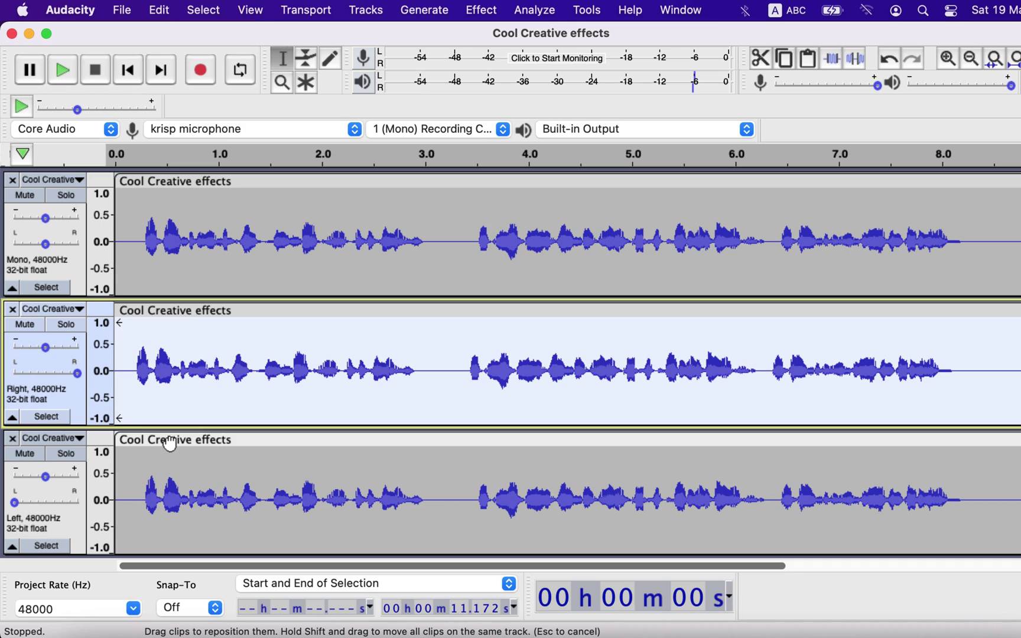
drag(171, 441, 185, 442)
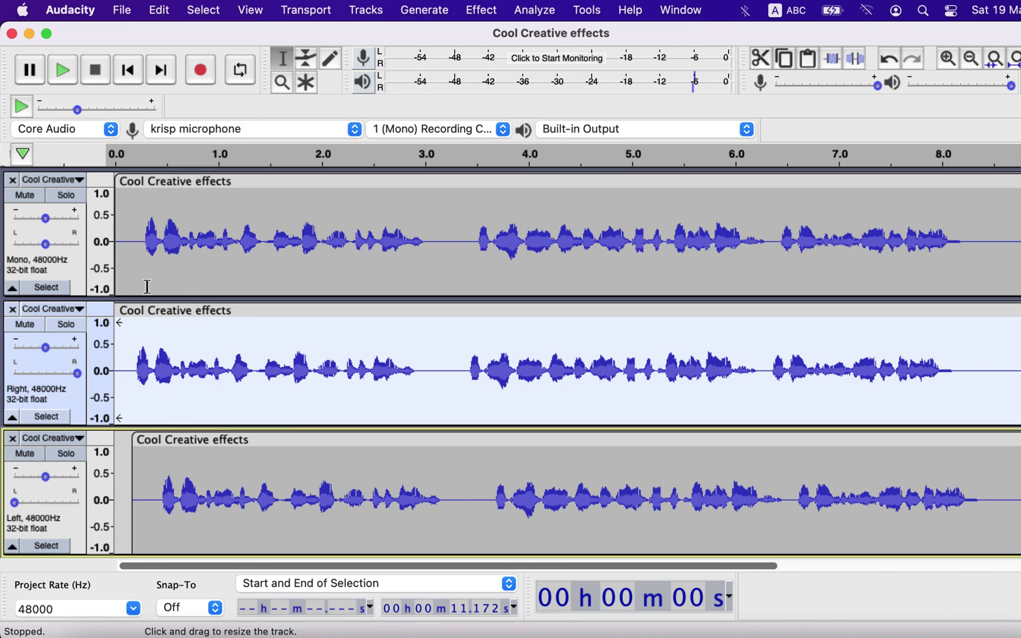
click(120, 246)
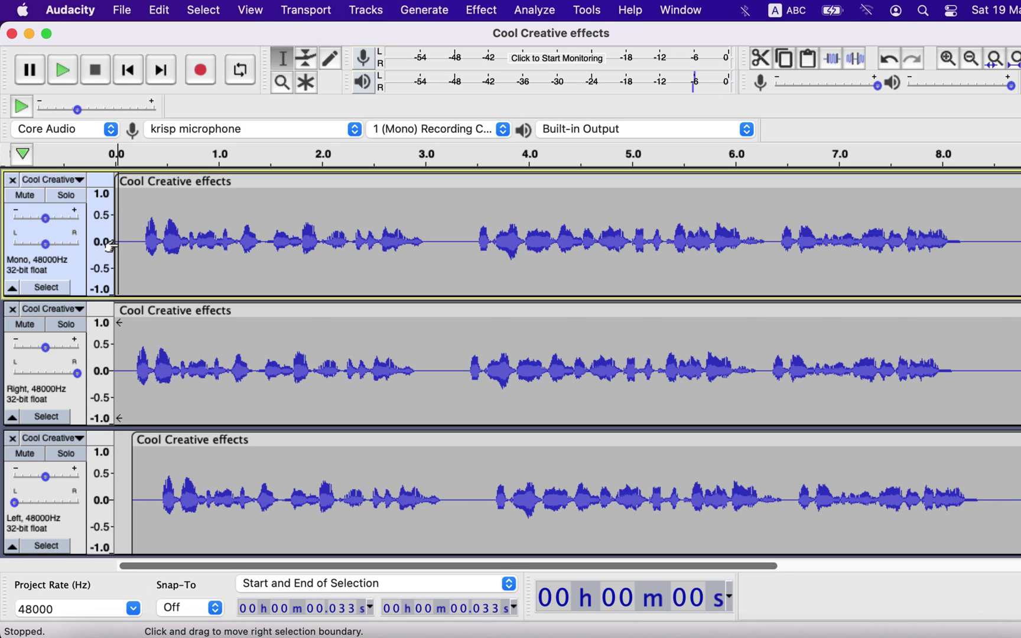
Play the layered mix, then give the top track an Echo with 0.5 s delay and 0.6 decay.
key(space)
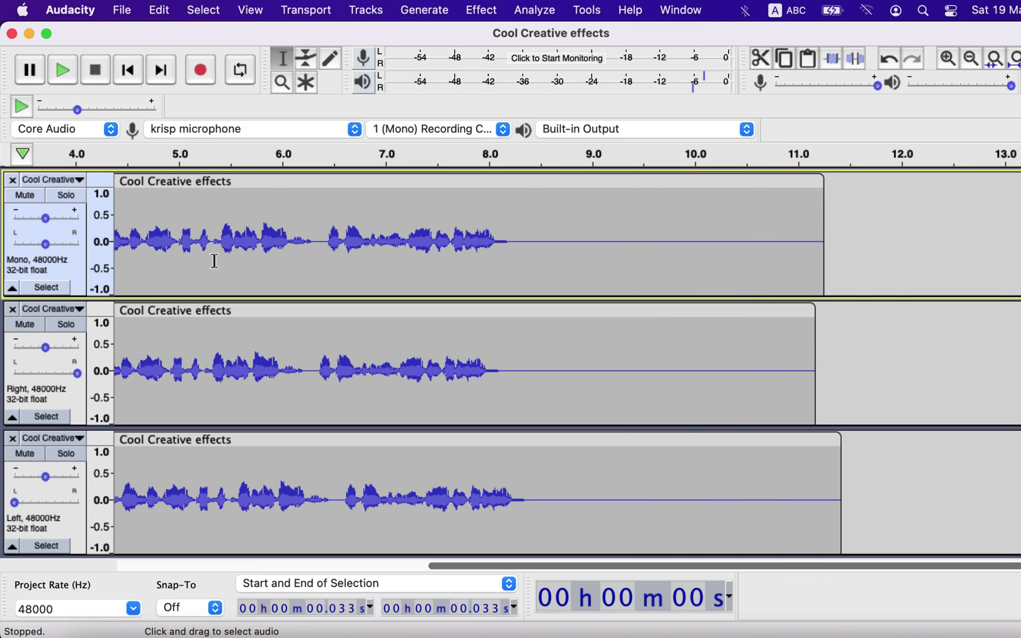
scroll(215, 261, left, 10)
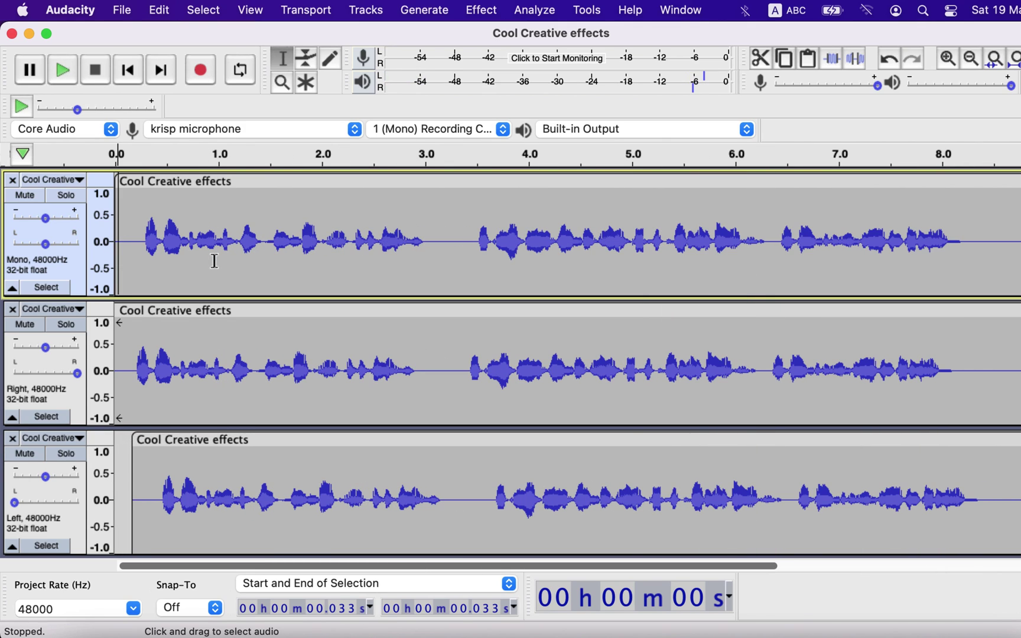
double_click(214, 260)
click(482, 9)
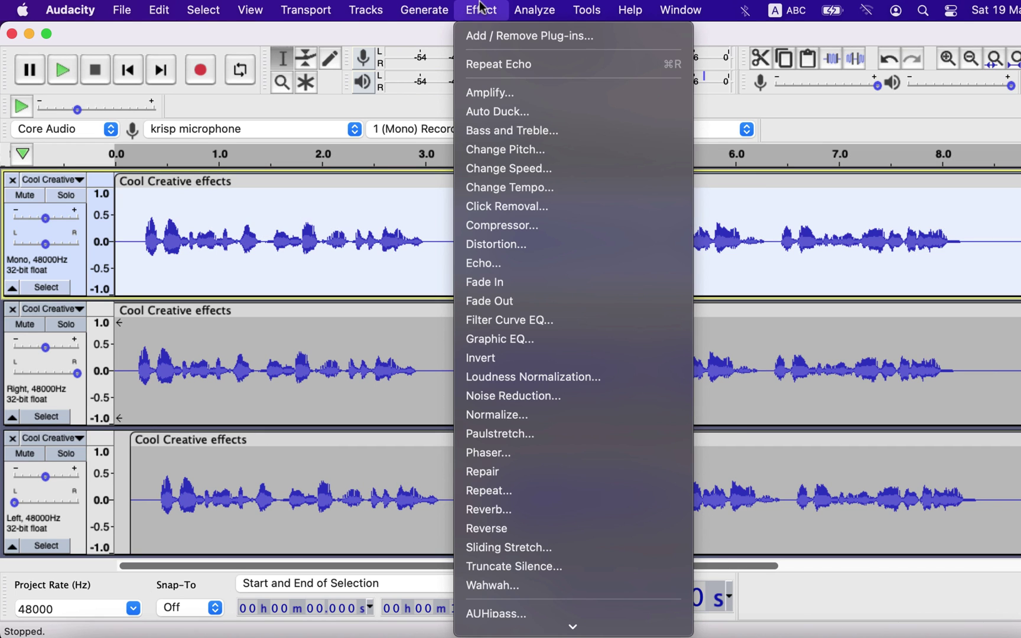
click(483, 263)
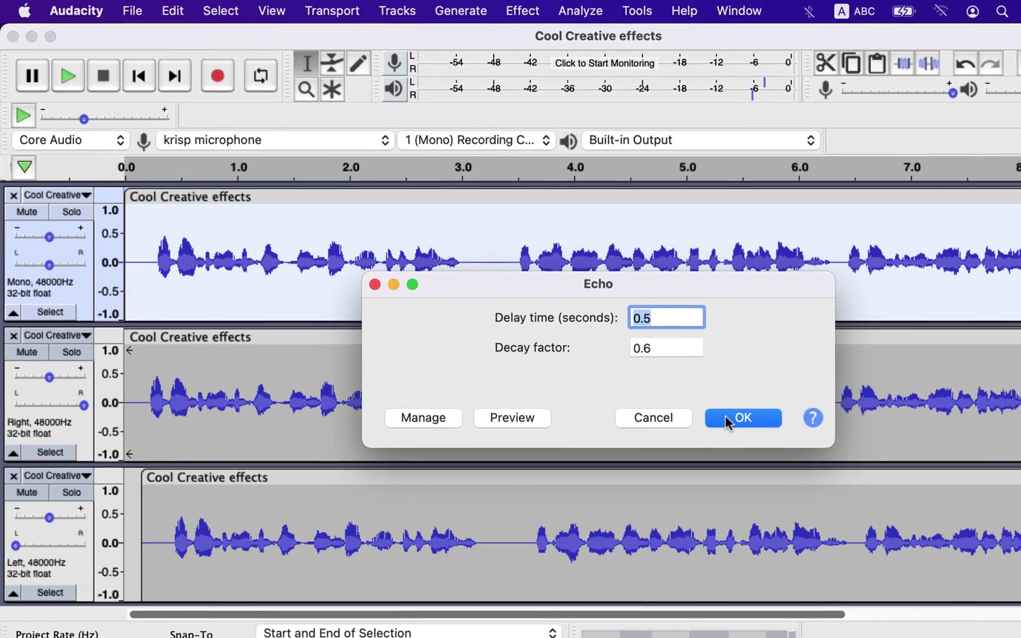
click(691, 393)
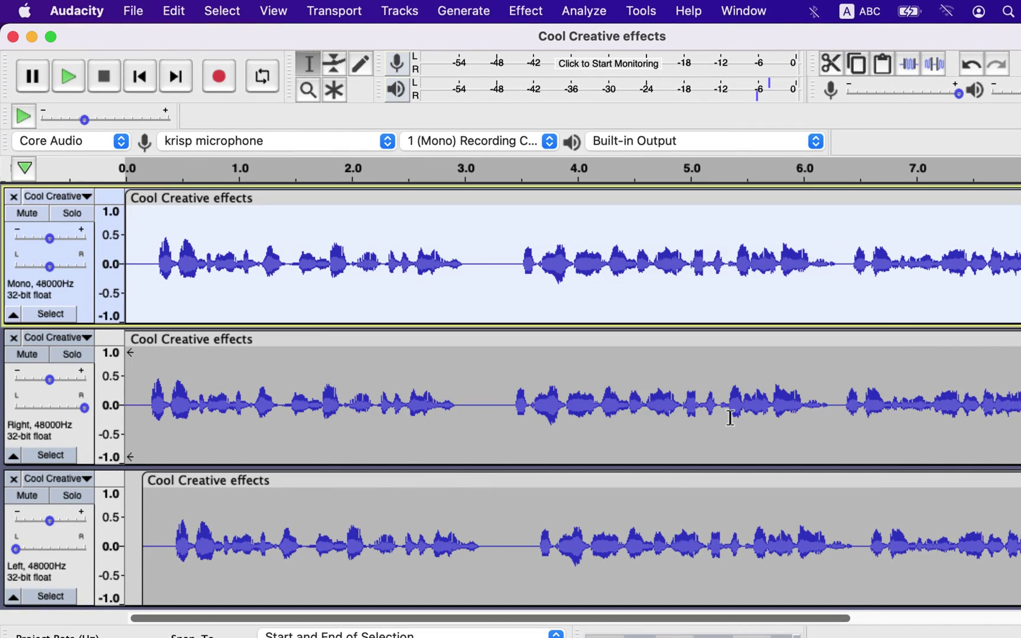
Play the echoed mix, then lower track 2's pitch by 10 percent, 1500 Hz to 1350 Hz.
click(144, 262)
key(space)
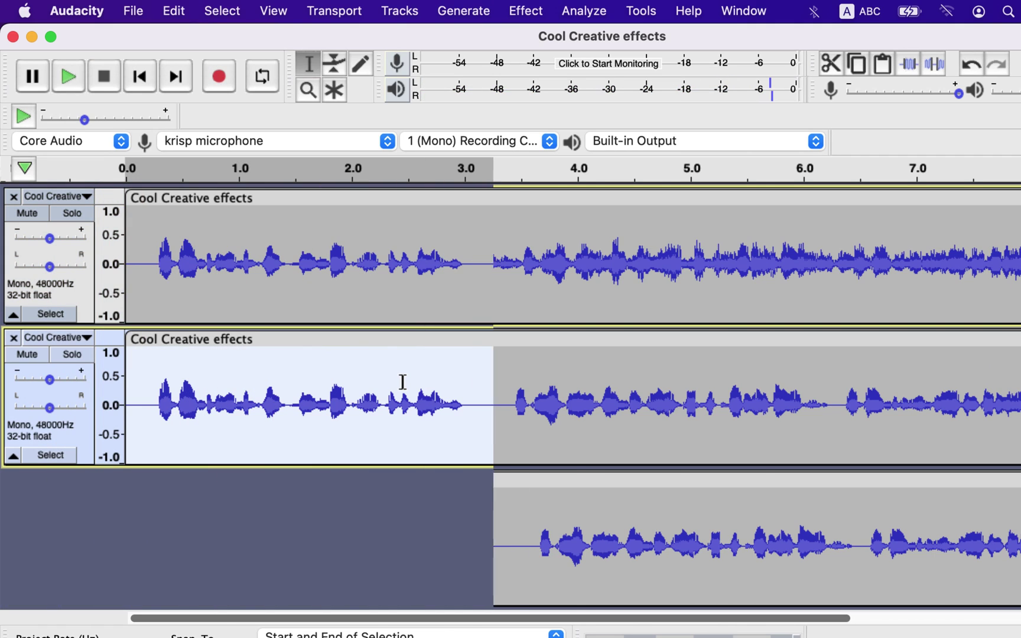
click(521, 10)
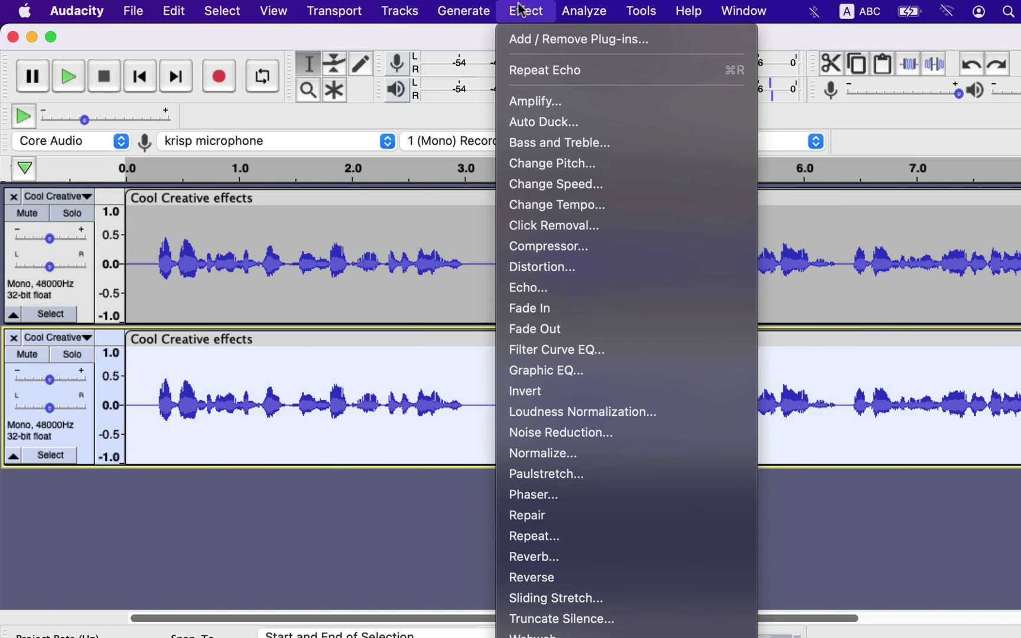
click(527, 172)
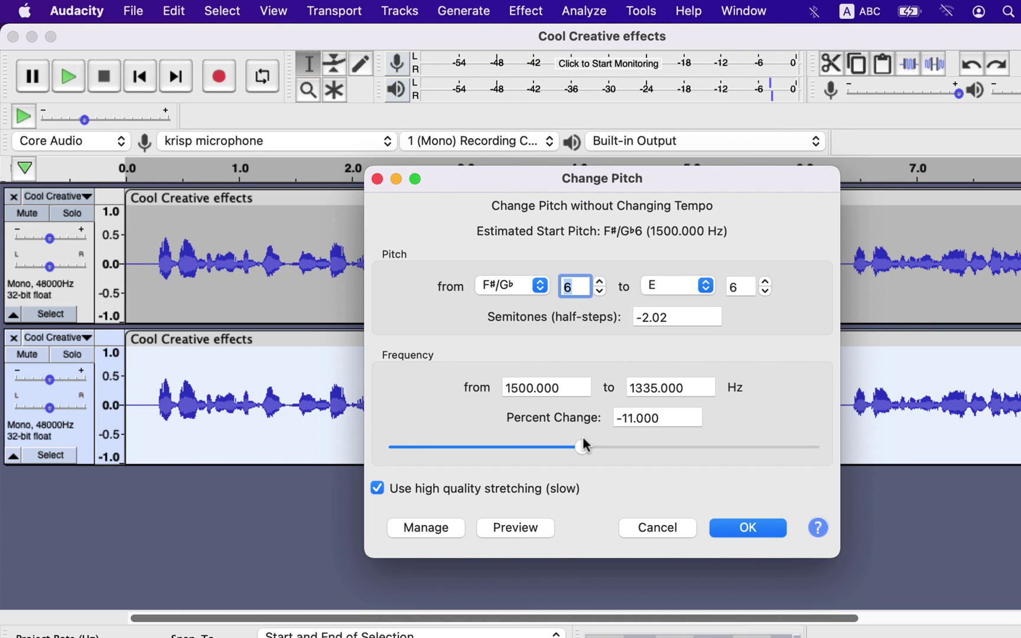
drag(583, 452, 564, 447)
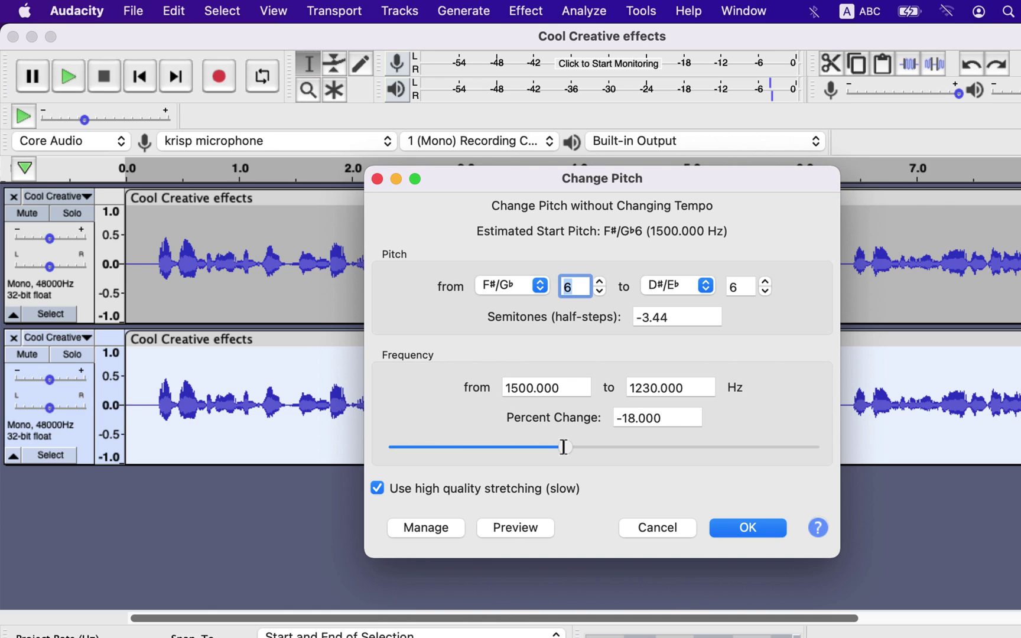
drag(564, 447, 600, 451)
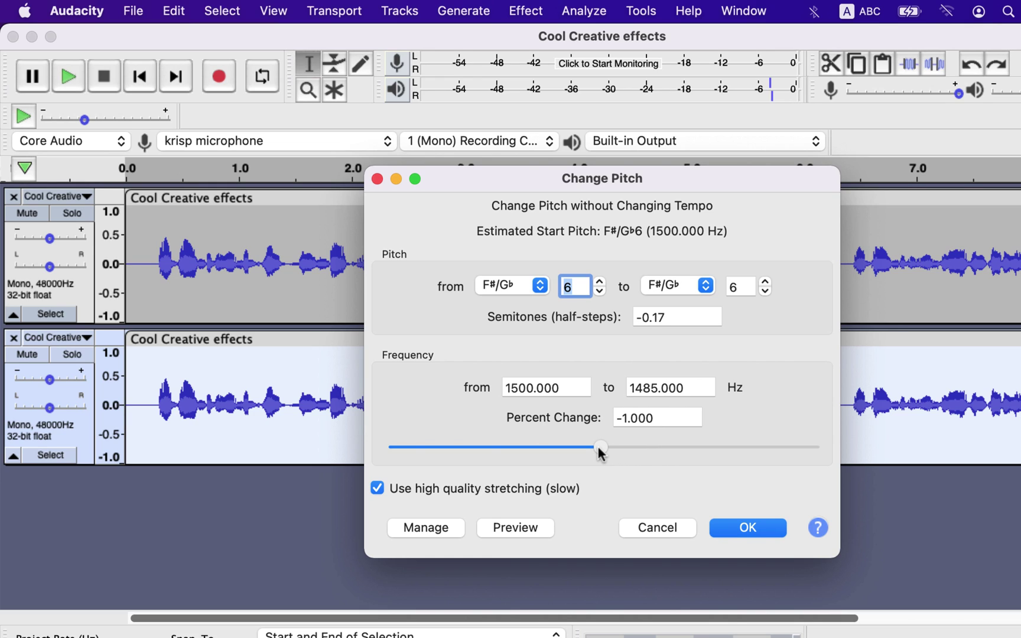
drag(600, 453, 584, 453)
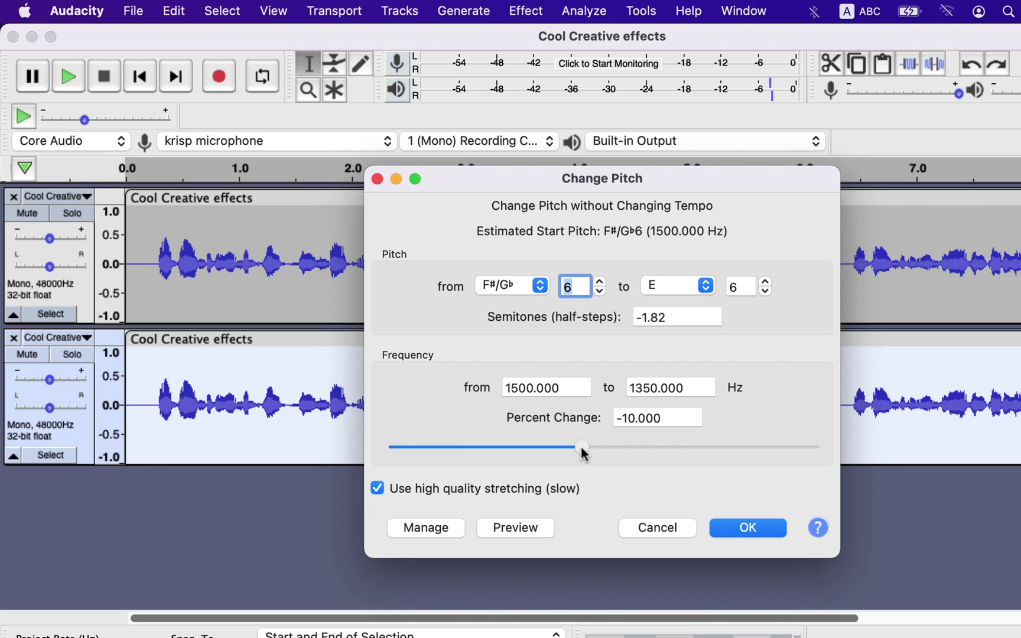
click(743, 529)
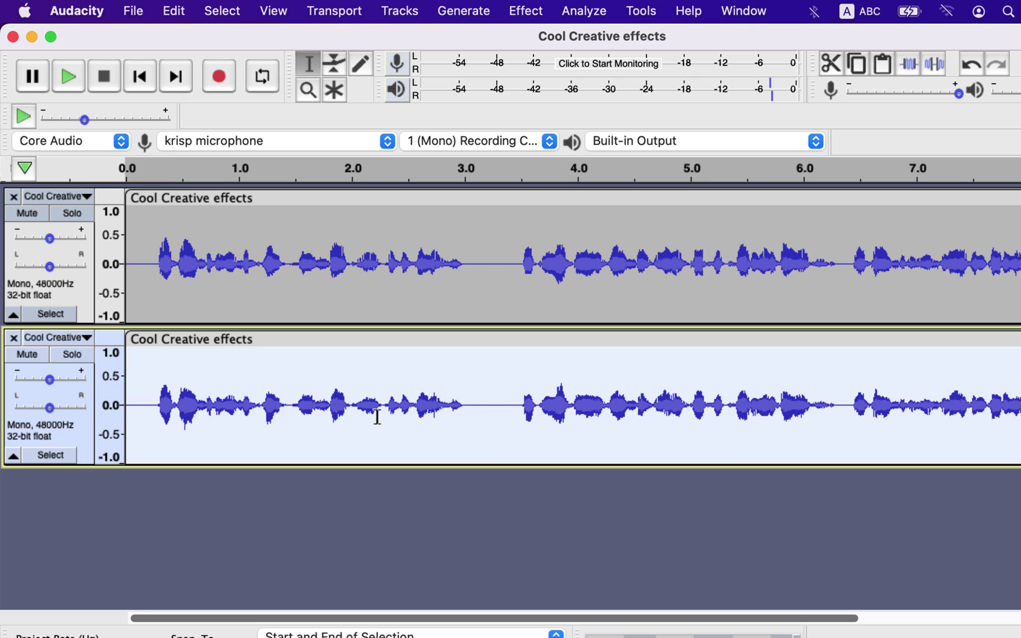
click(133, 258)
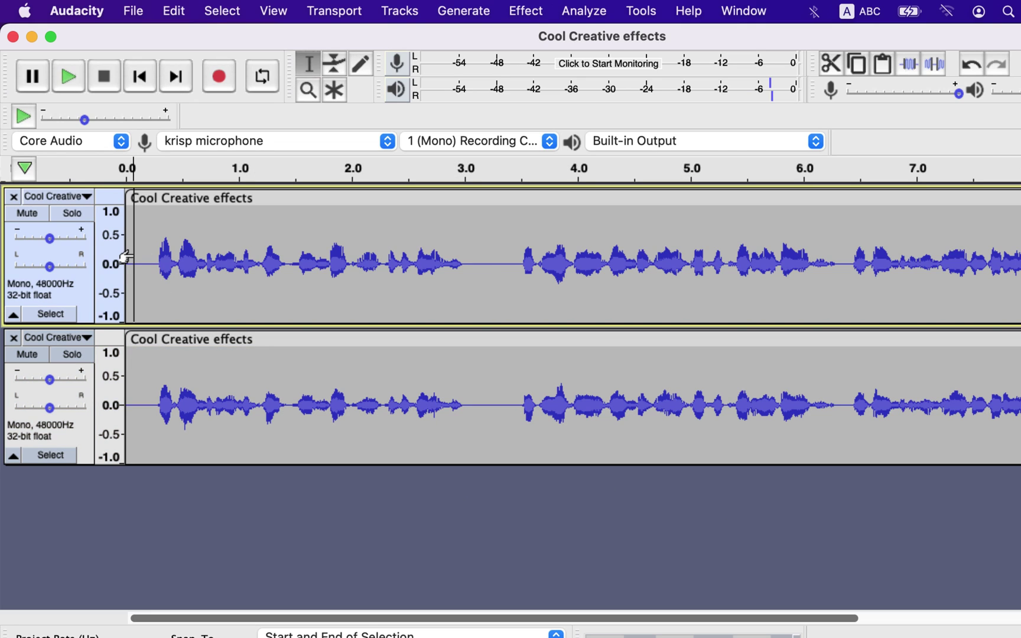
Play the tracks, then apply Echo to the whole top clip and preview it.
key(space)
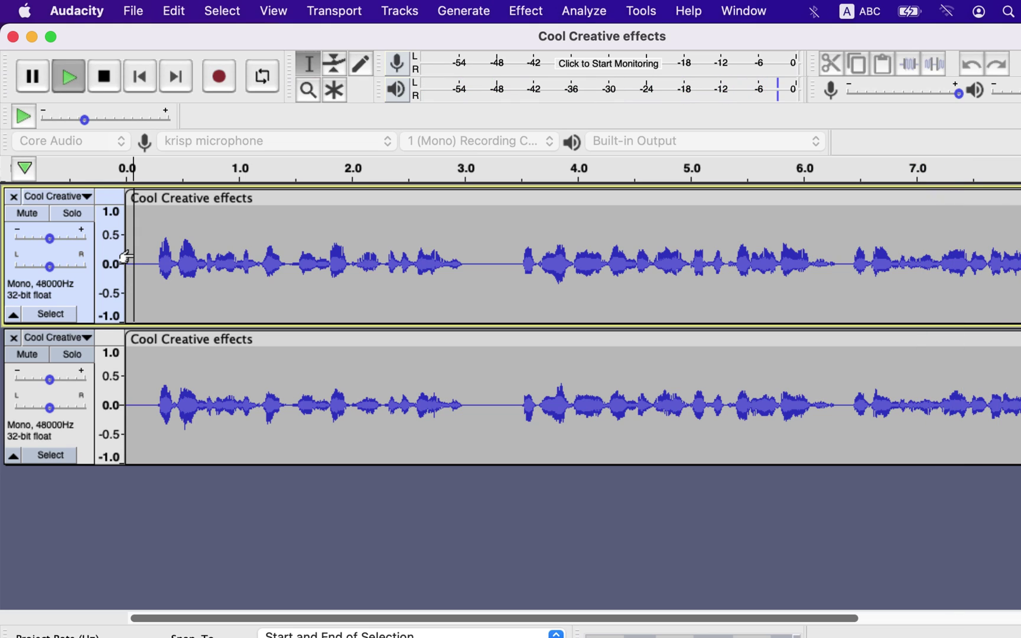
double_click(190, 255)
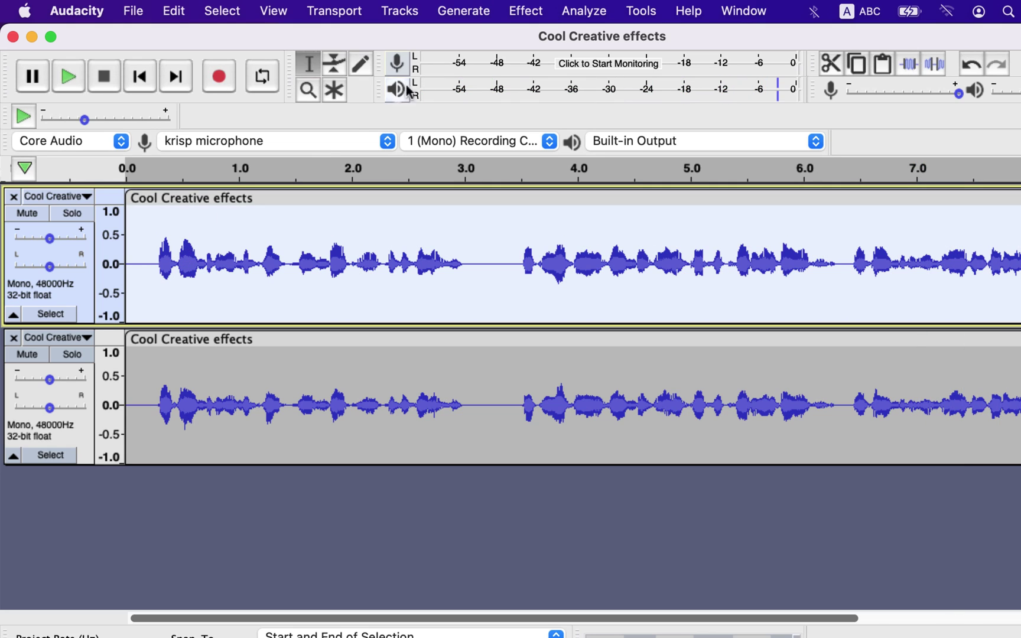
click(523, 11)
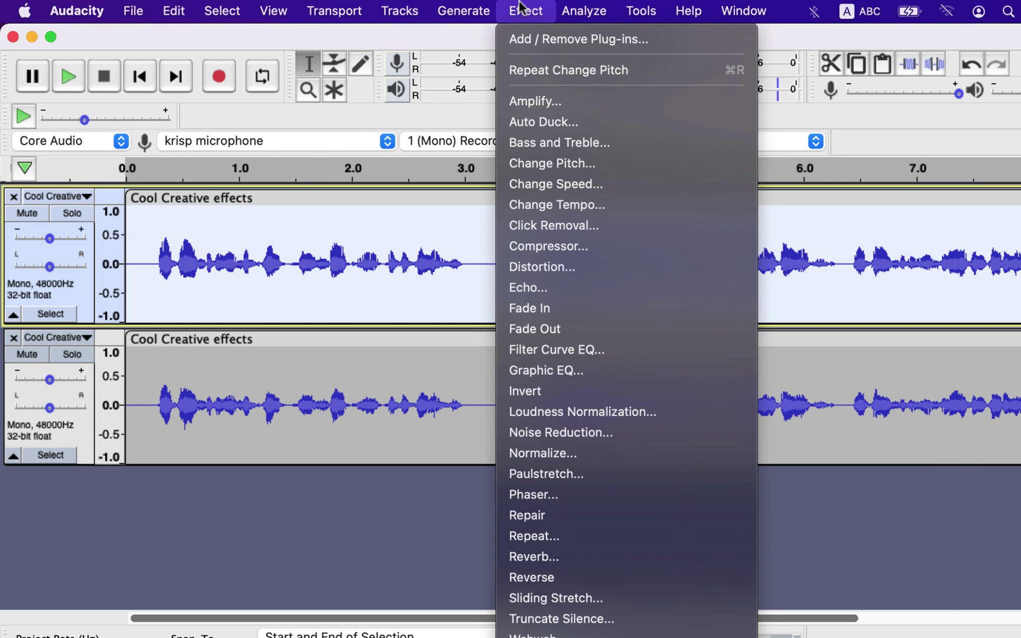
click(520, 288)
click(743, 423)
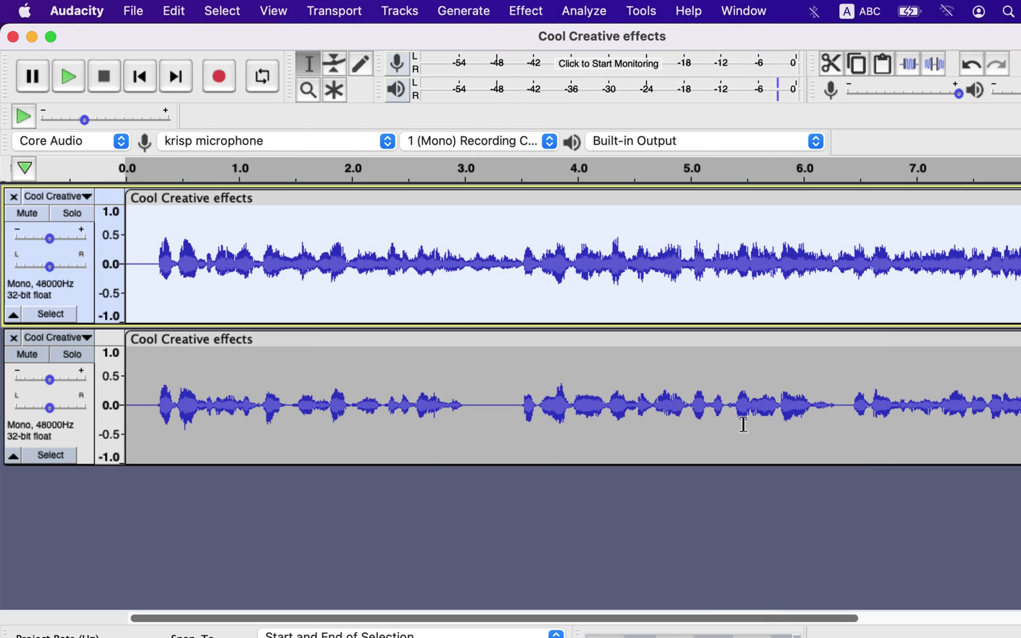
click(147, 261)
key(space)
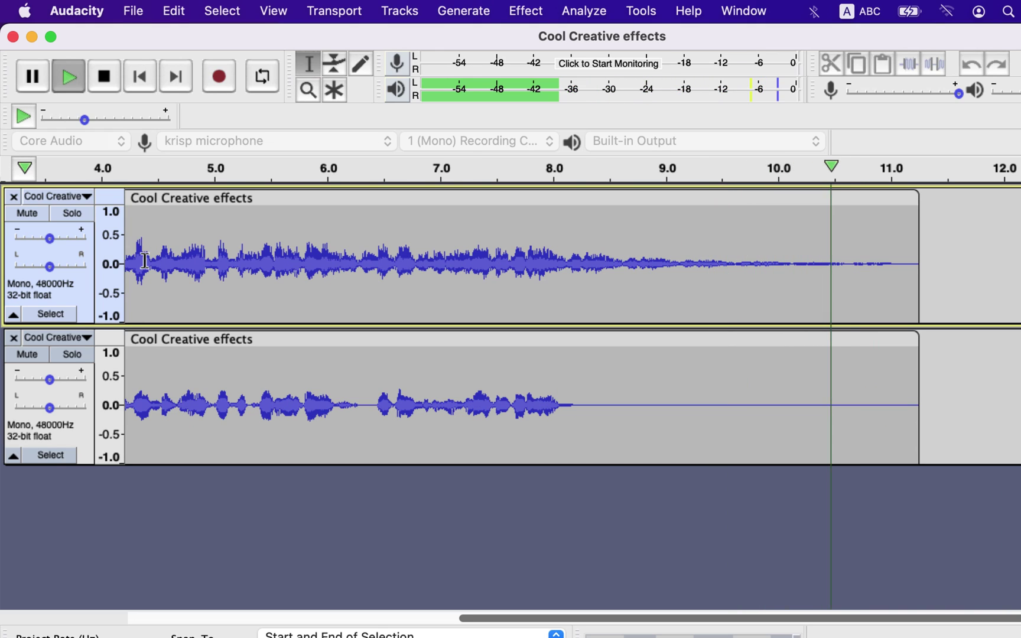
Apply a 0.5 s delay, 0.6 decay Echo to the bottom track and preview it.
click(210, 417)
click(517, 12)
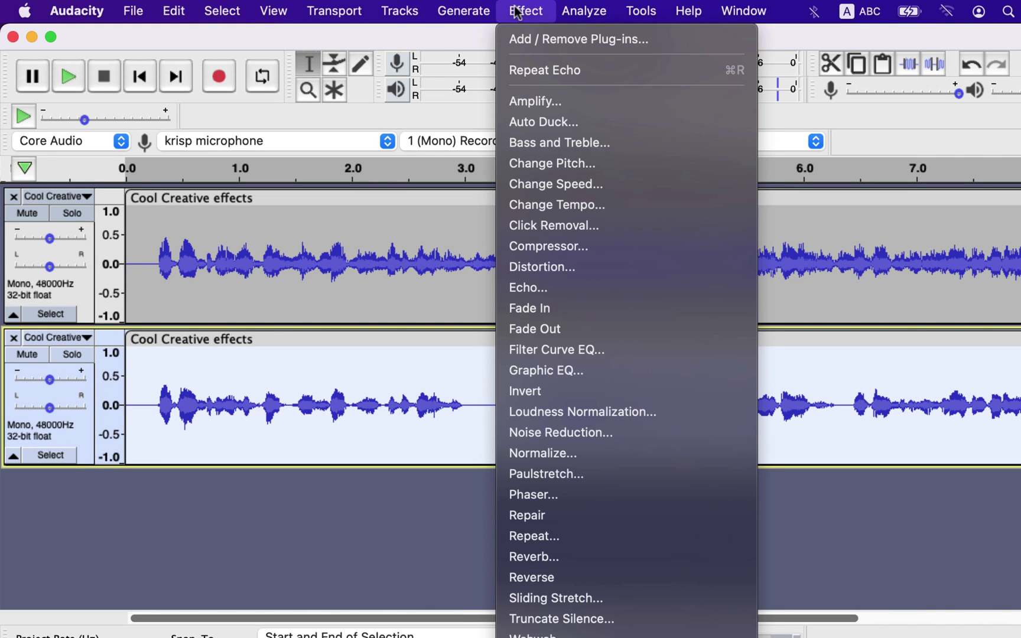
click(529, 287)
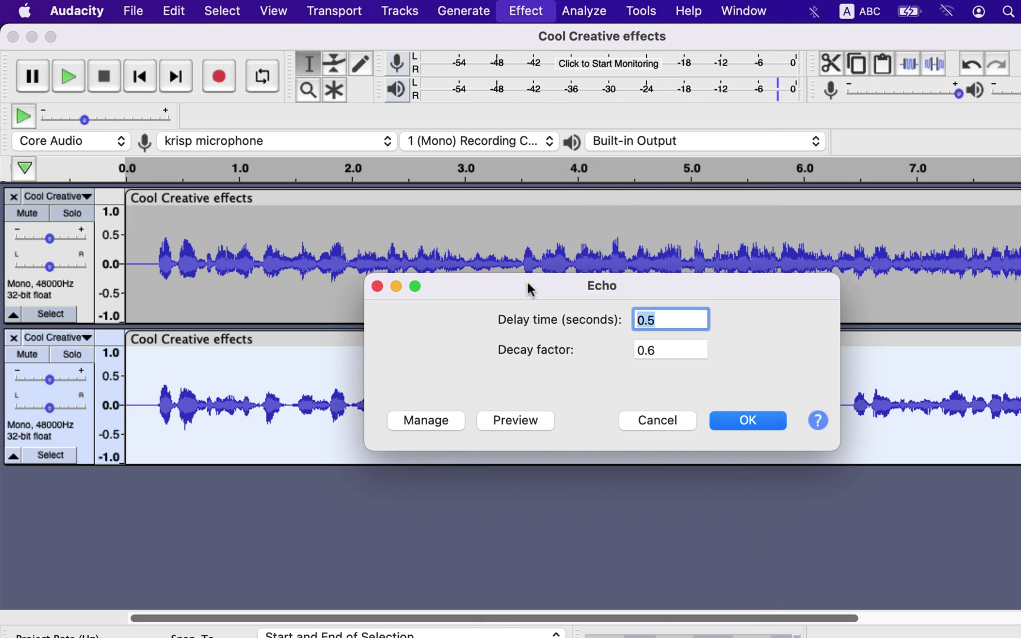
click(748, 420)
click(137, 275)
key(space)
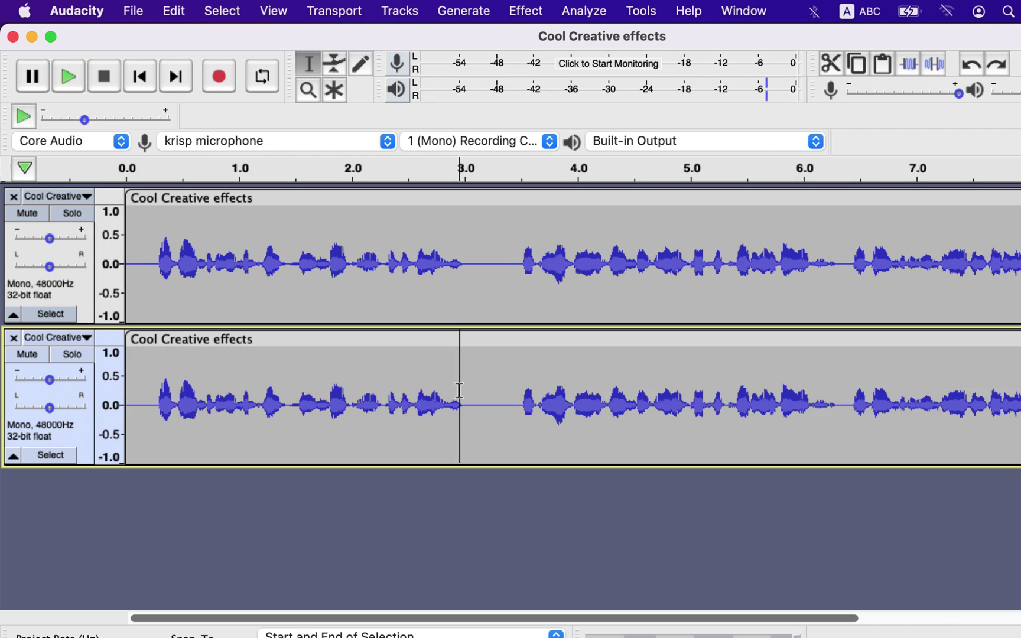
Duplicate track 2 into a third track, fit all tracks, and pitch track 2 down 9 percent.
key(super+d)
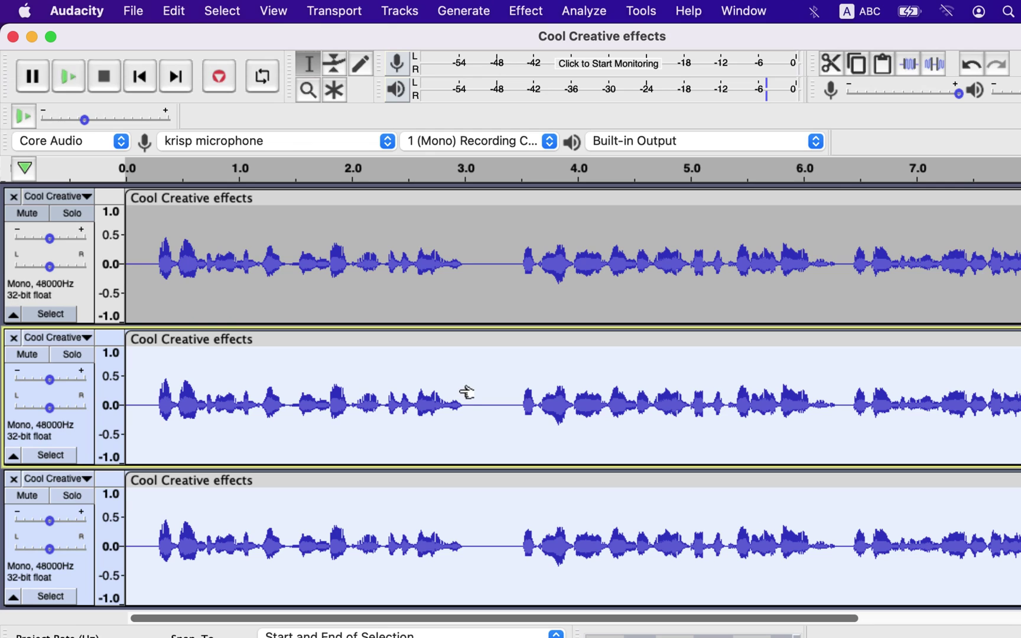
key(super+shift+f)
click(460, 391)
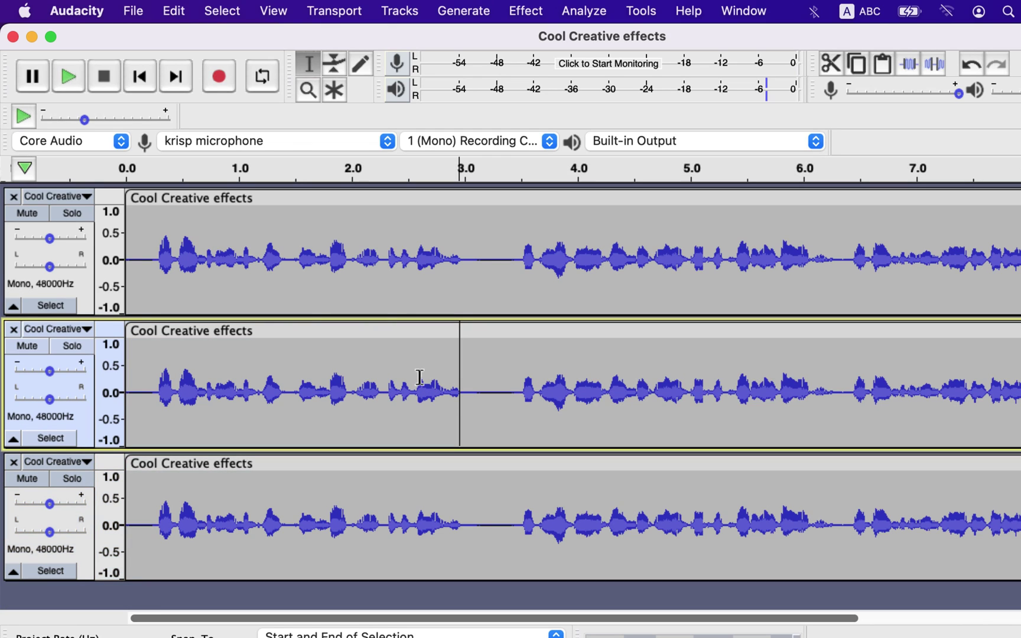
double_click(419, 377)
click(526, 11)
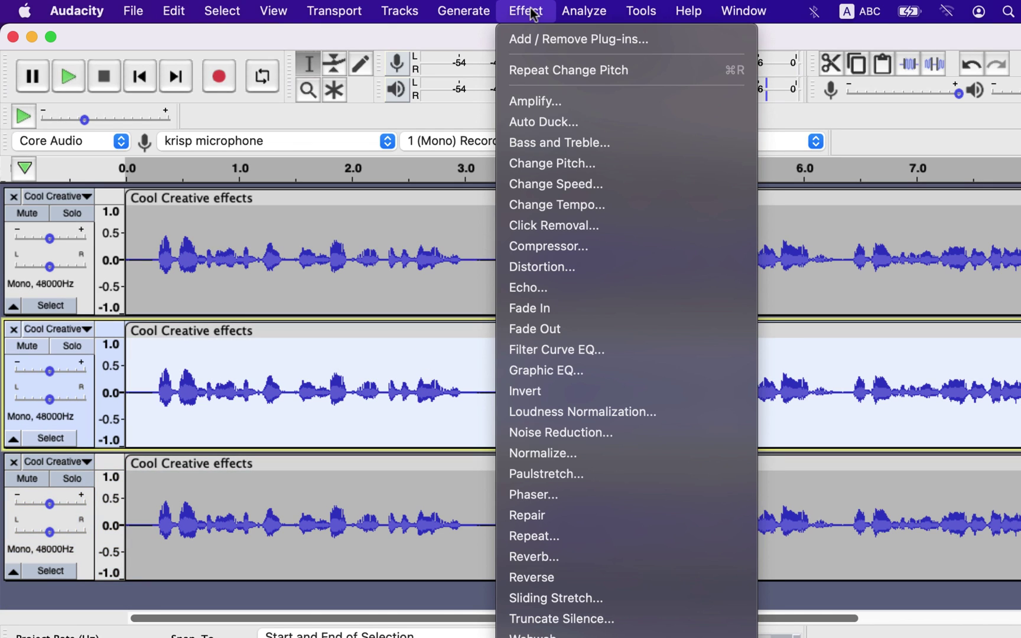
click(527, 164)
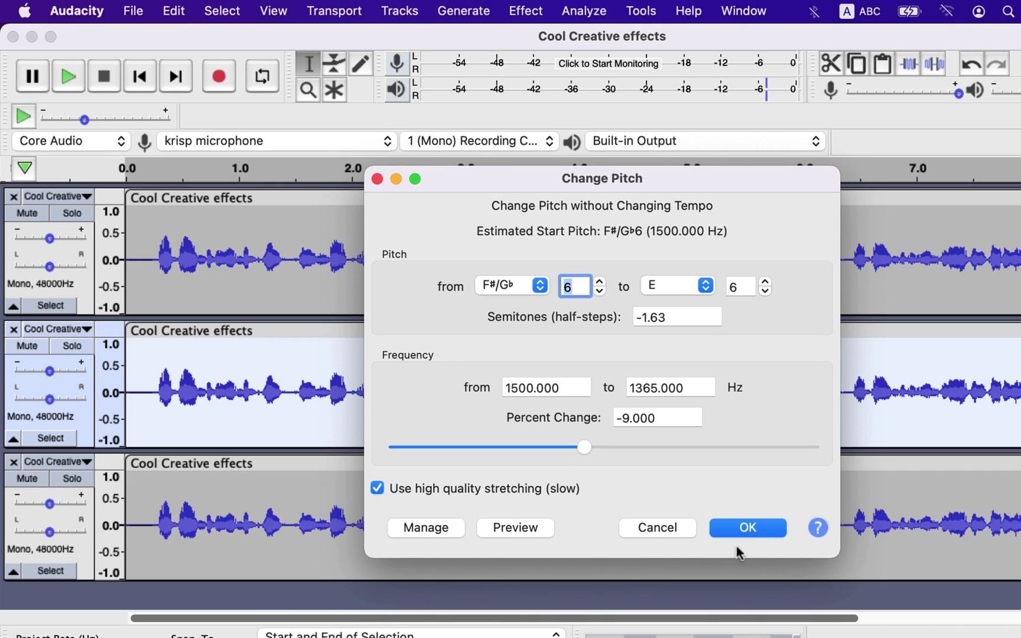
click(749, 528)
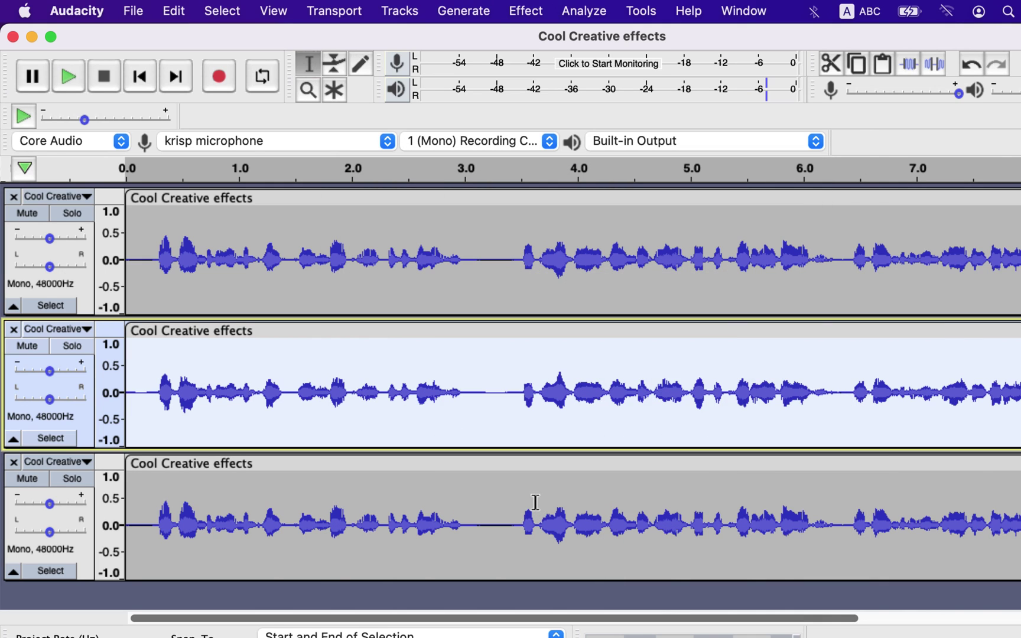
Pitch the third track down 4 percent.
double_click(533, 501)
click(526, 11)
click(528, 165)
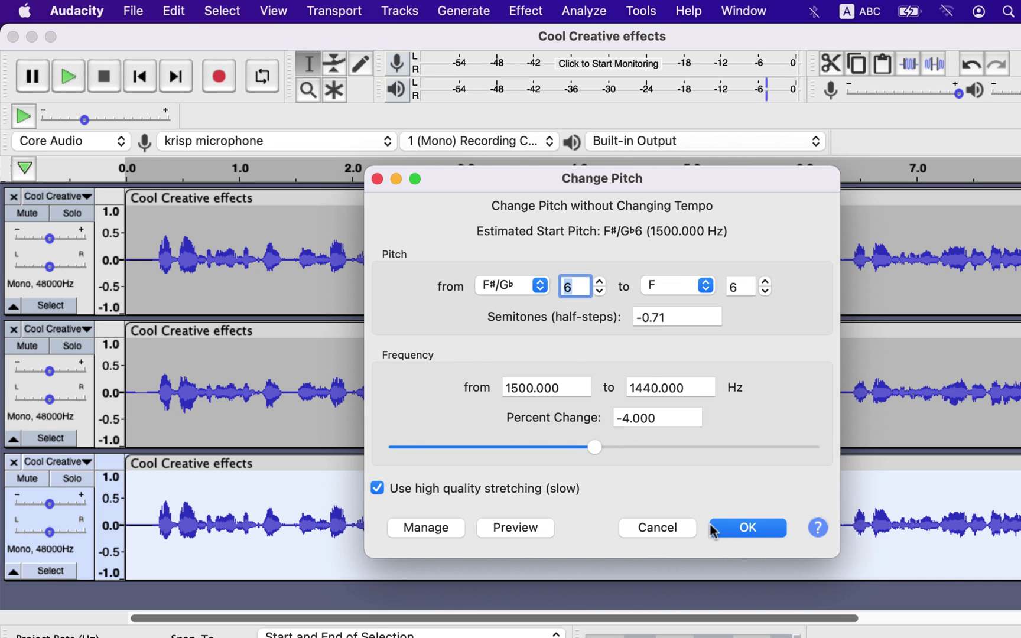
click(739, 526)
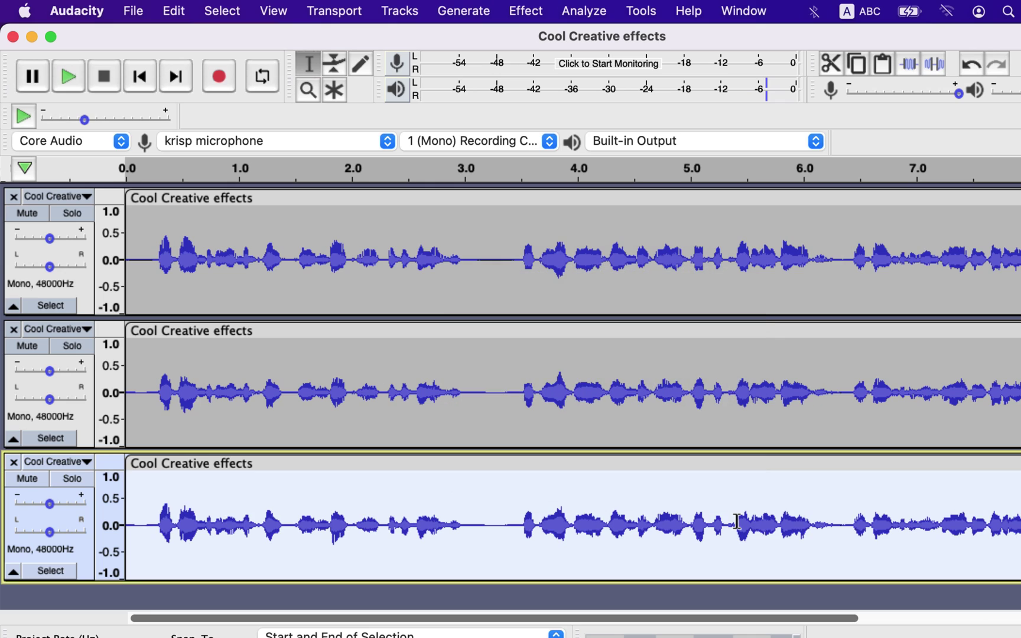
click(133, 247)
Play all tracks, then open Vocal Doubler on the top clip (Separation 50%, Variation 0%).
key(space)
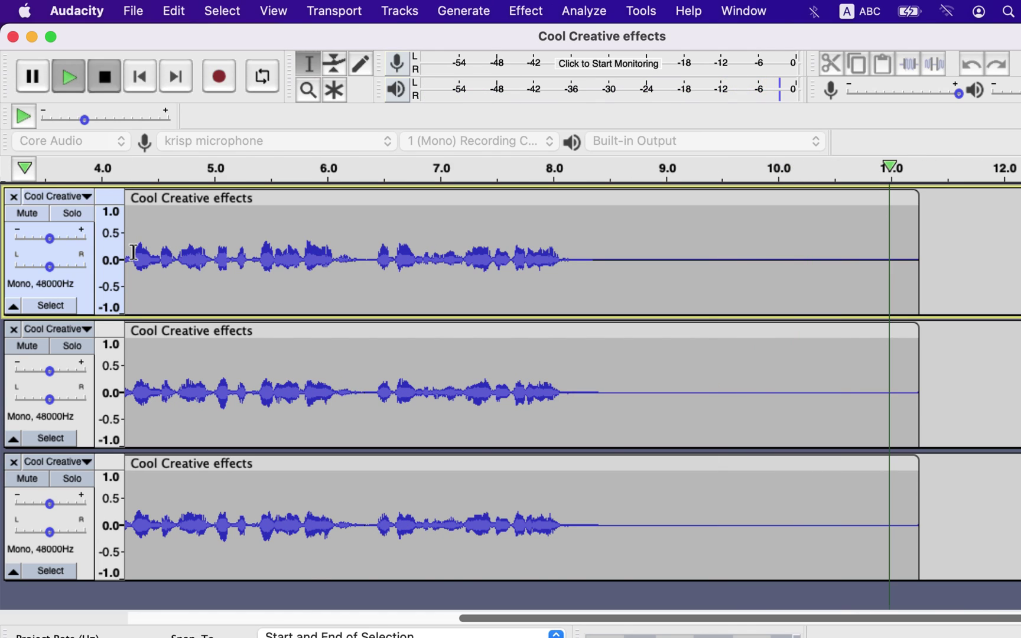
scroll(207, 327, left, 5)
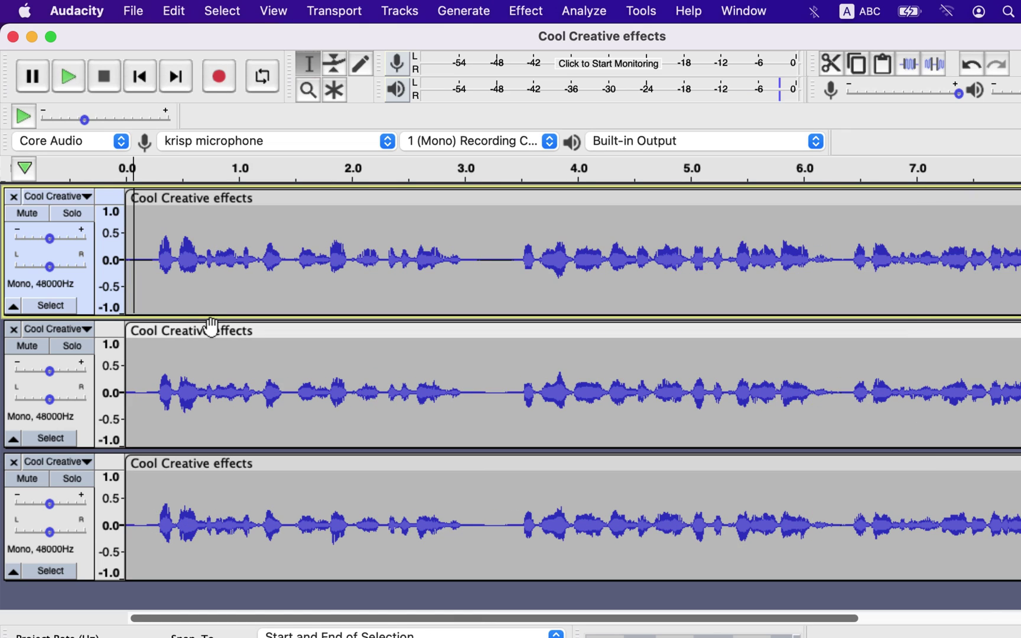
double_click(257, 262)
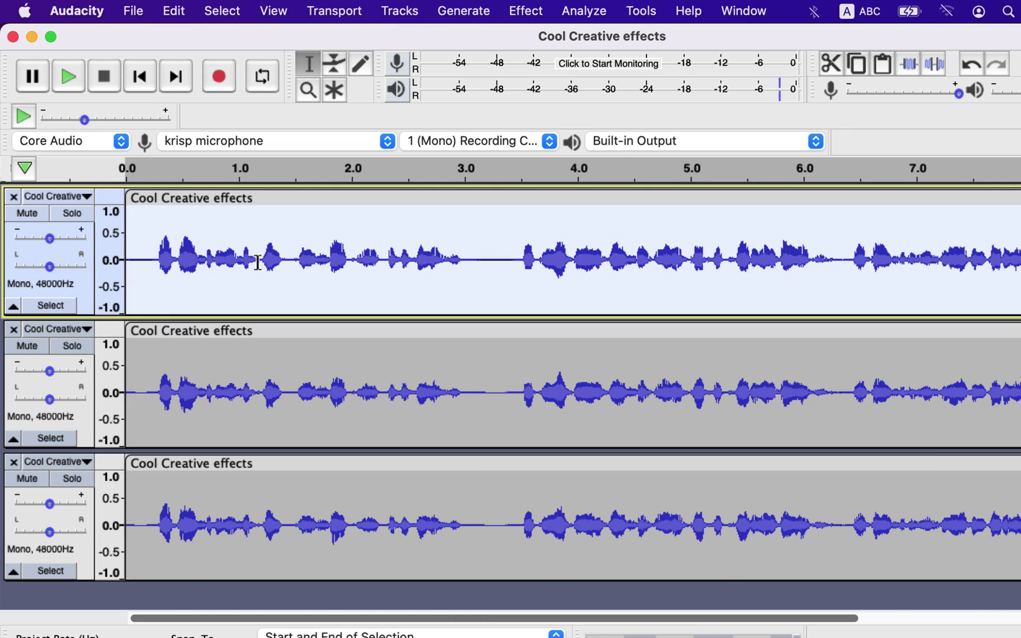
click(510, 18)
scroll(542, 329, down, 10)
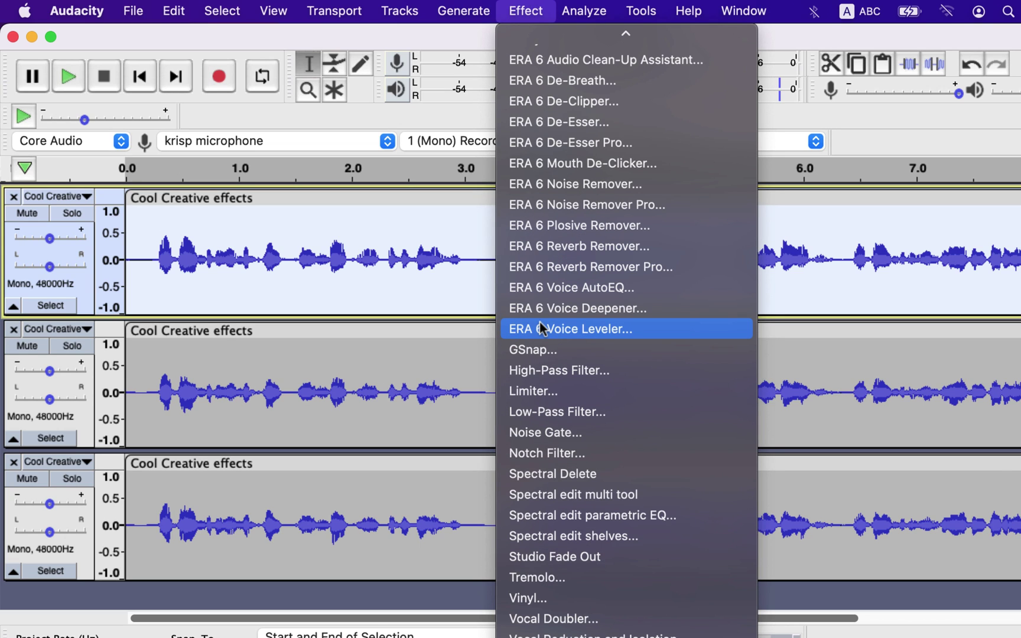
click(535, 619)
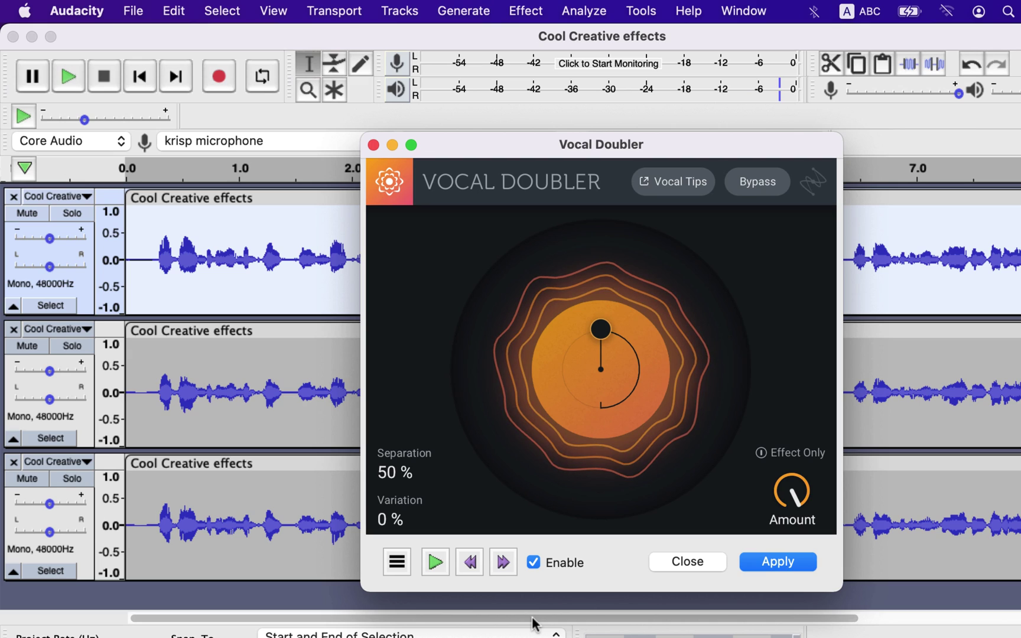